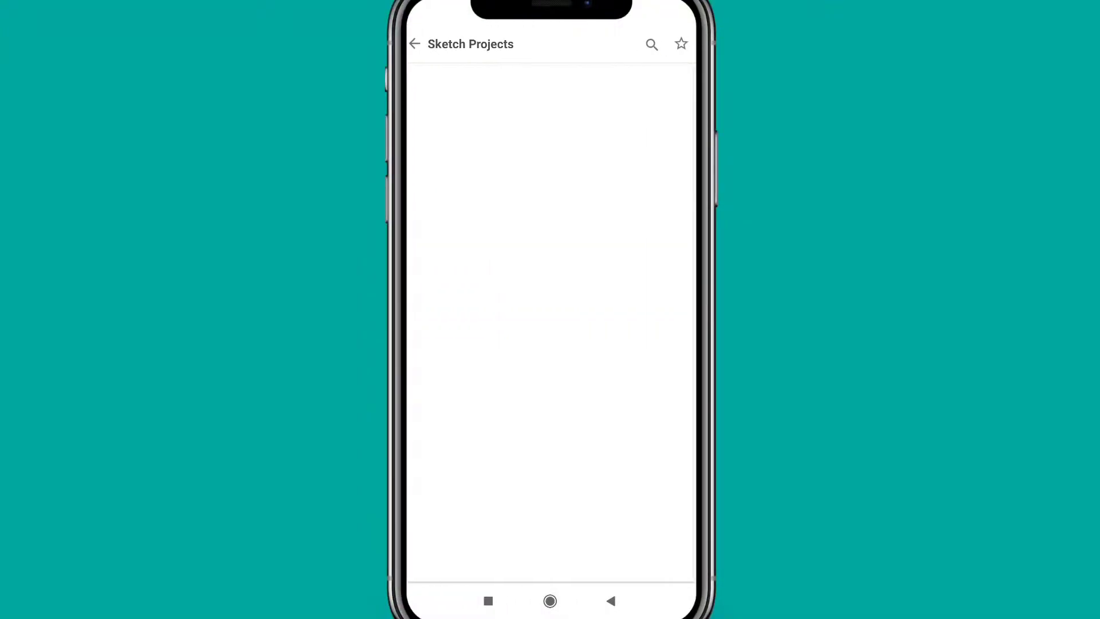
Search Project Store's sketch projects for 'Admob' and open the AdMob Native Ad entry
left_click(652, 46)
left_click(533, 44)
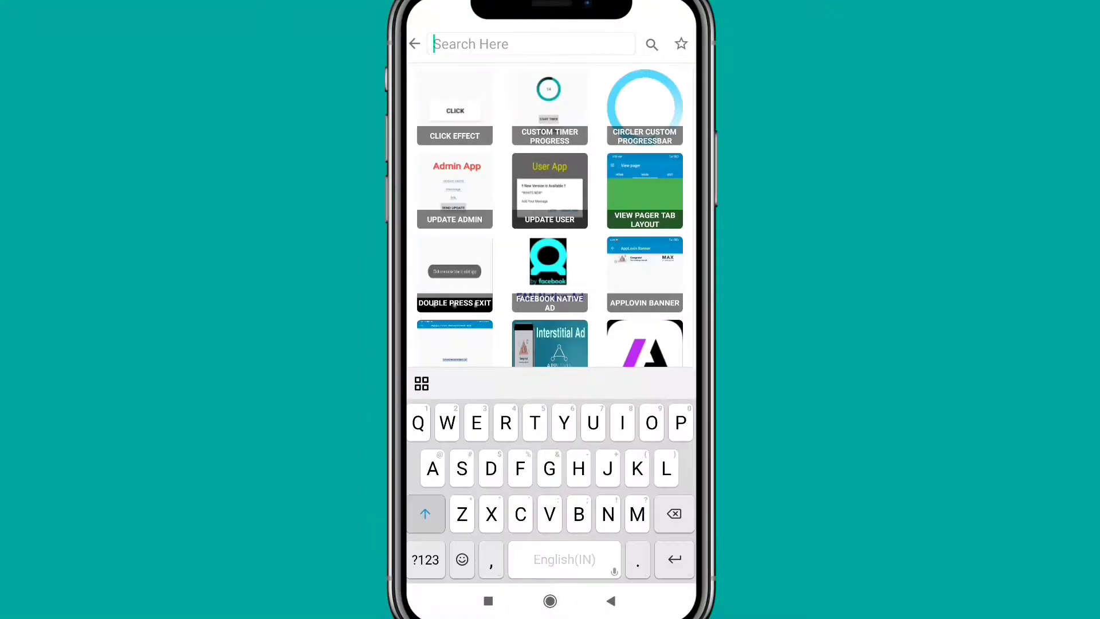
type("Admob")
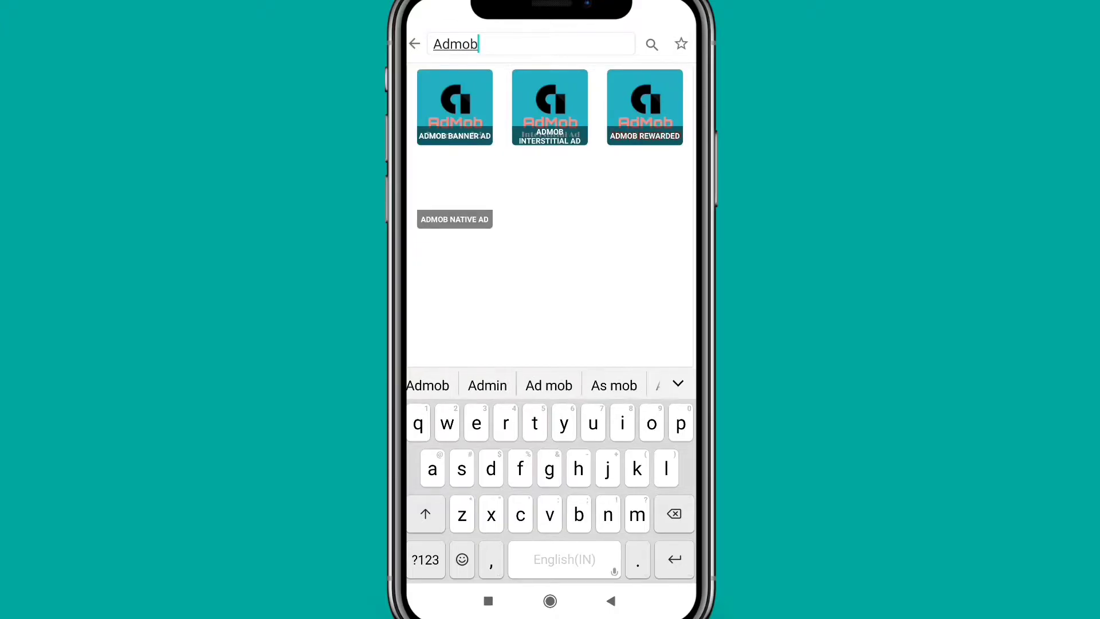
left_click(454, 218)
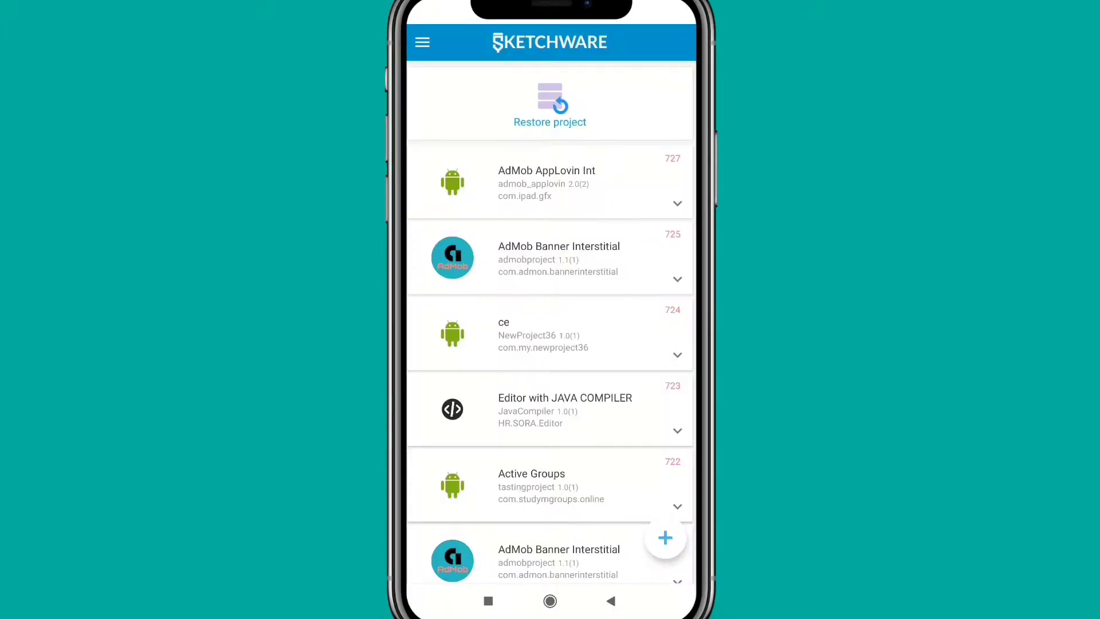
Start a new Sketchware app project, to be named 'Active Groups'
left_click(666, 538)
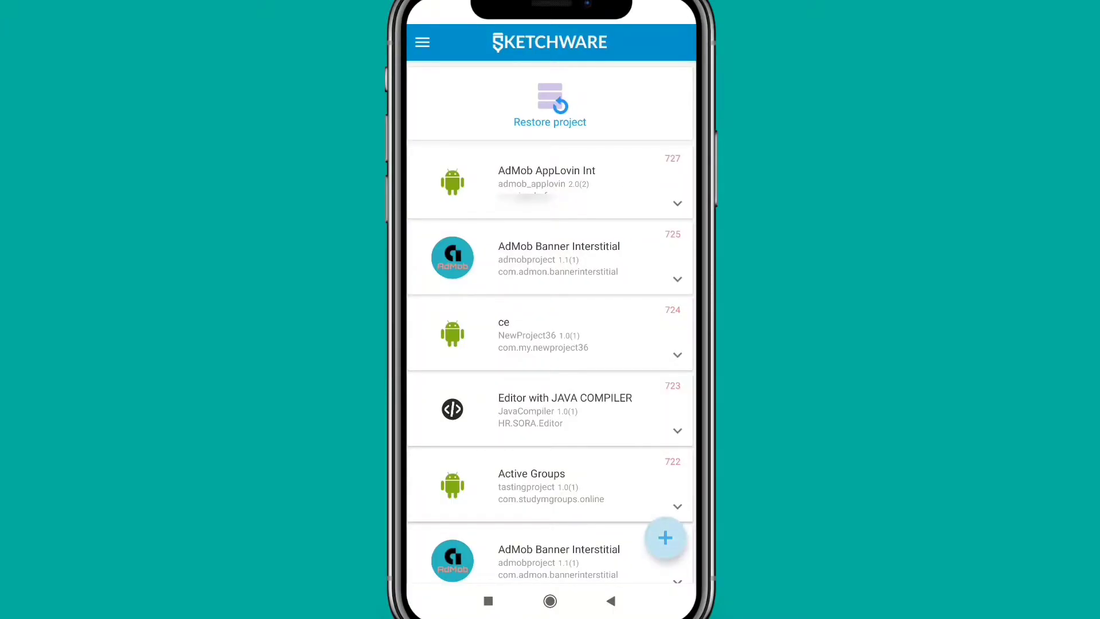
type("Act")
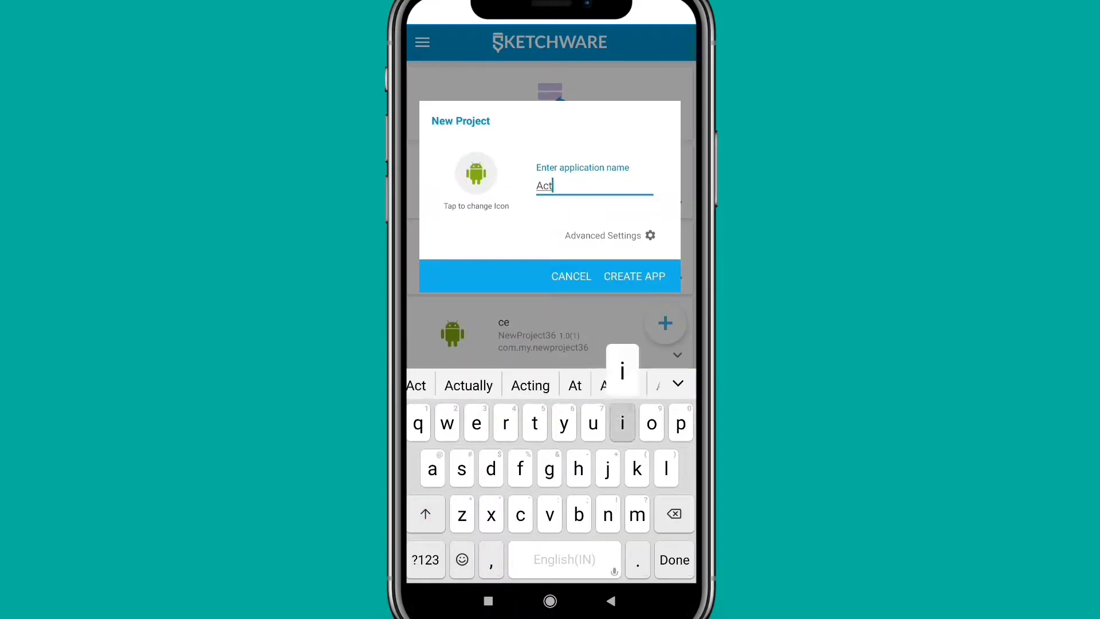
type("ive Grou")
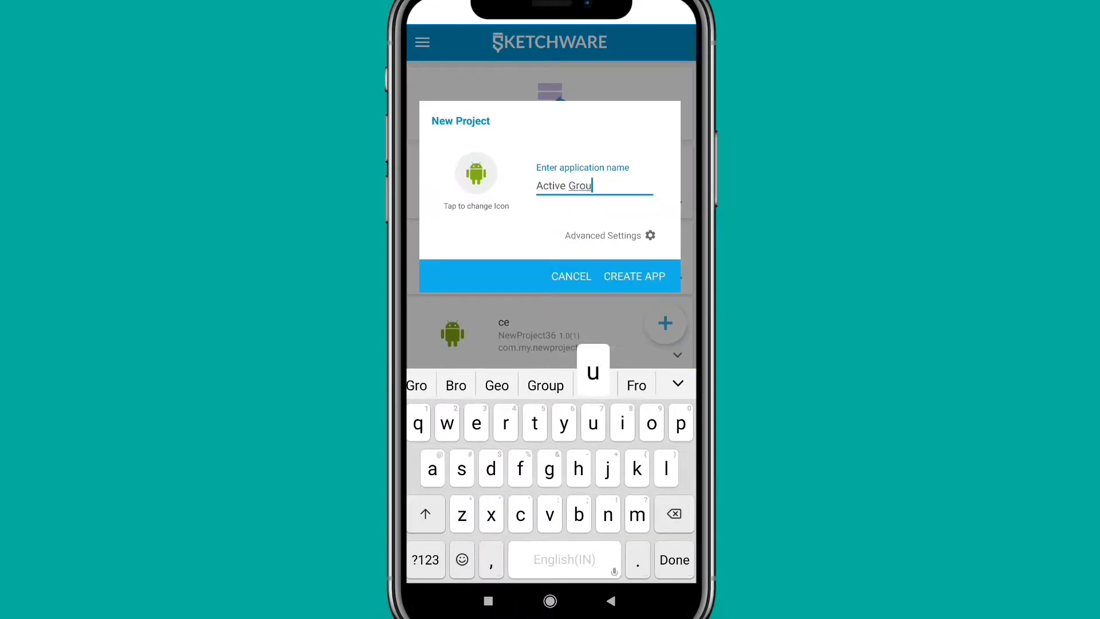
type("ps")
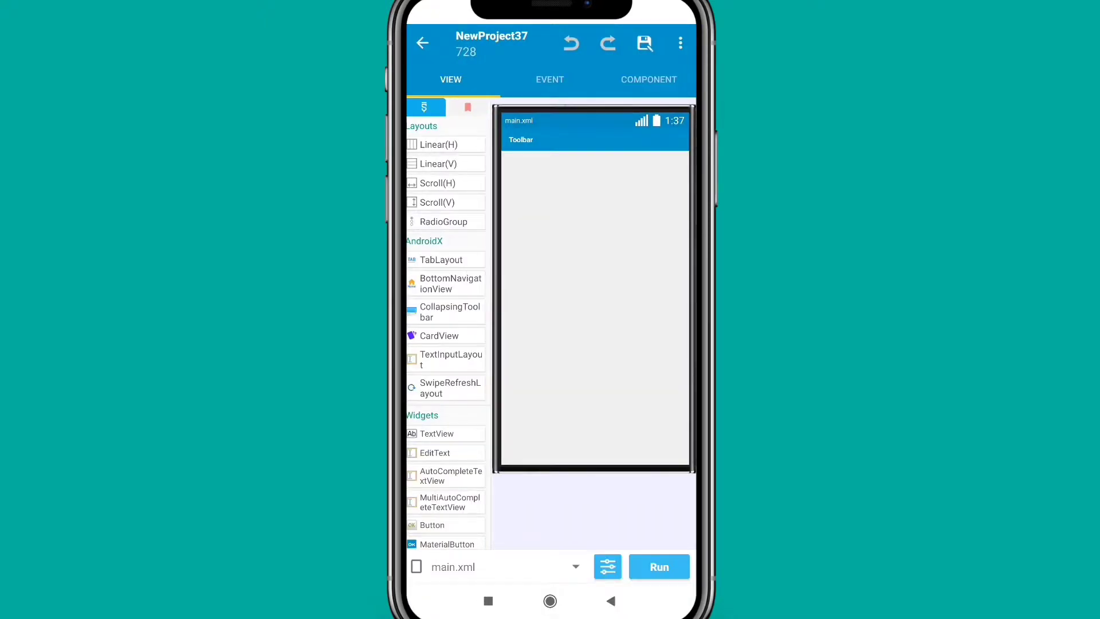
Add a vertical scroll container to main.xml and confirm its width
left_click(533, 213)
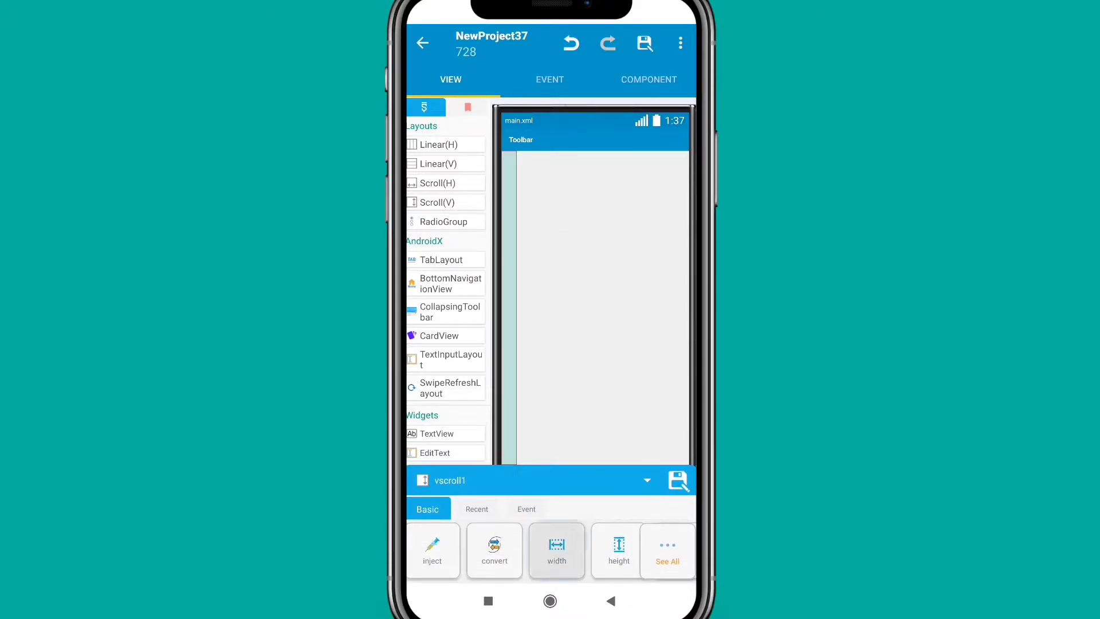
left_click(556, 551)
left_click(637, 392)
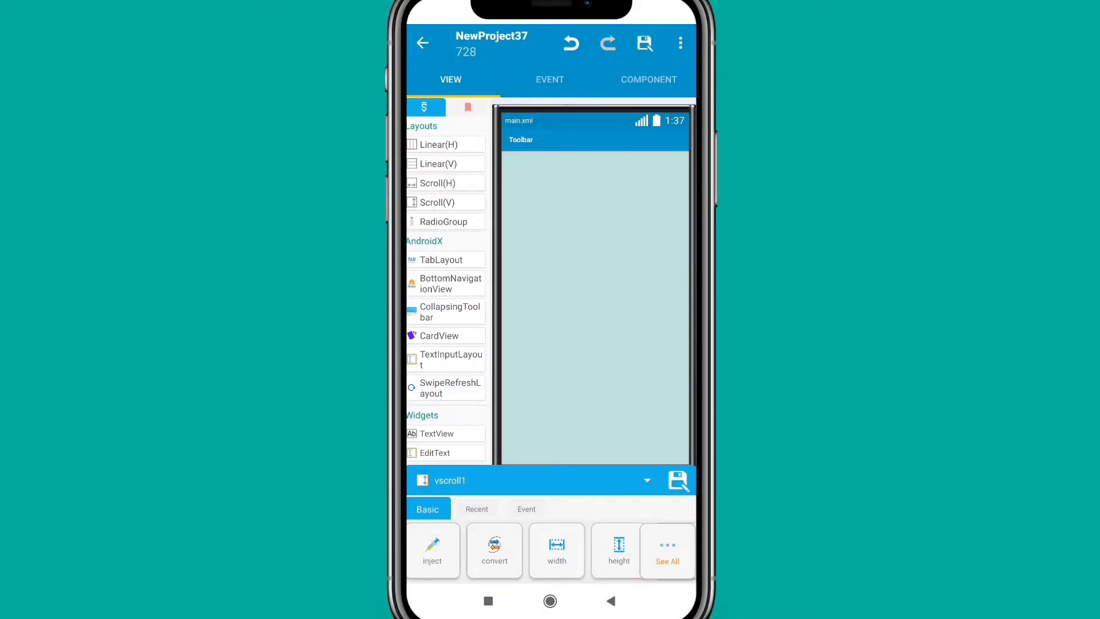
Nest a horizontal layout in linear1 with match_parent width and wrap_content height
left_click(593, 259)
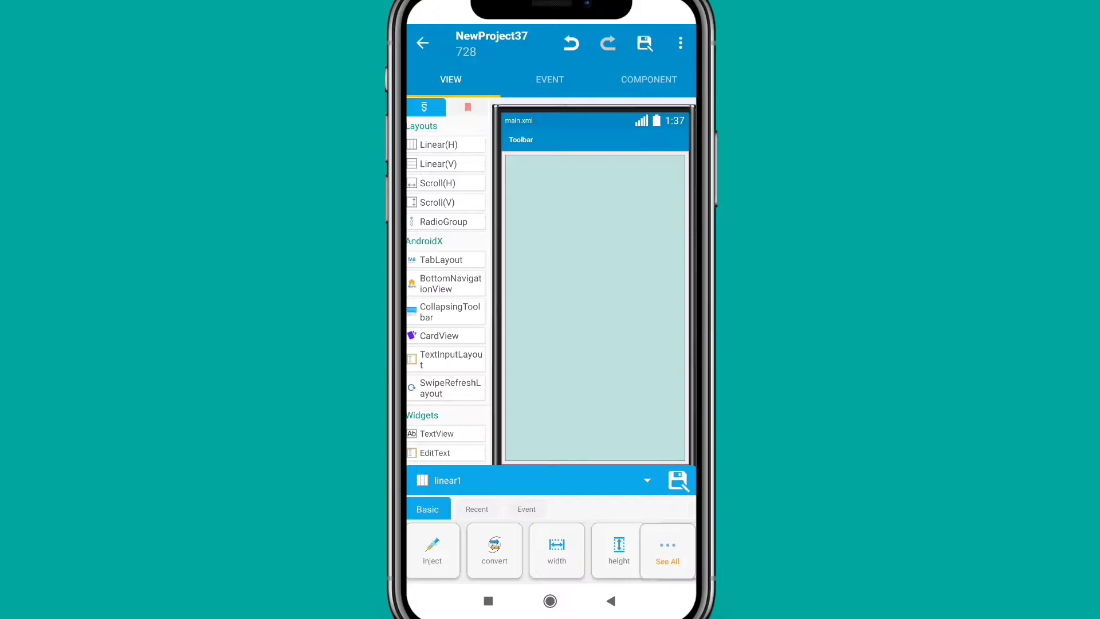
left_click(593, 301)
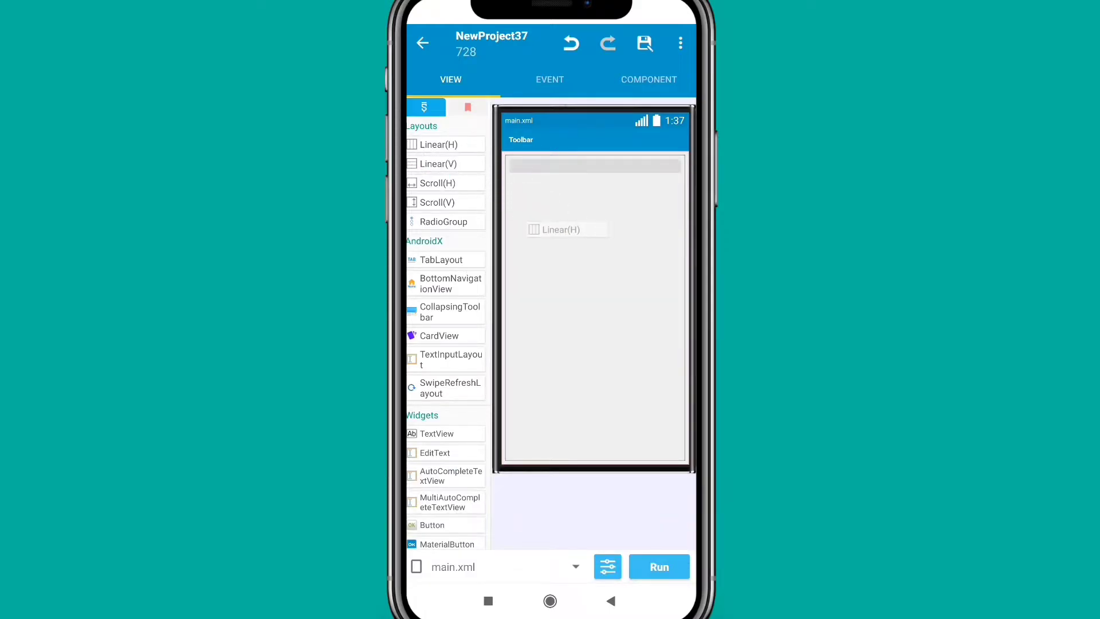
left_click_drag(438, 145, 593, 224)
left_click(619, 550)
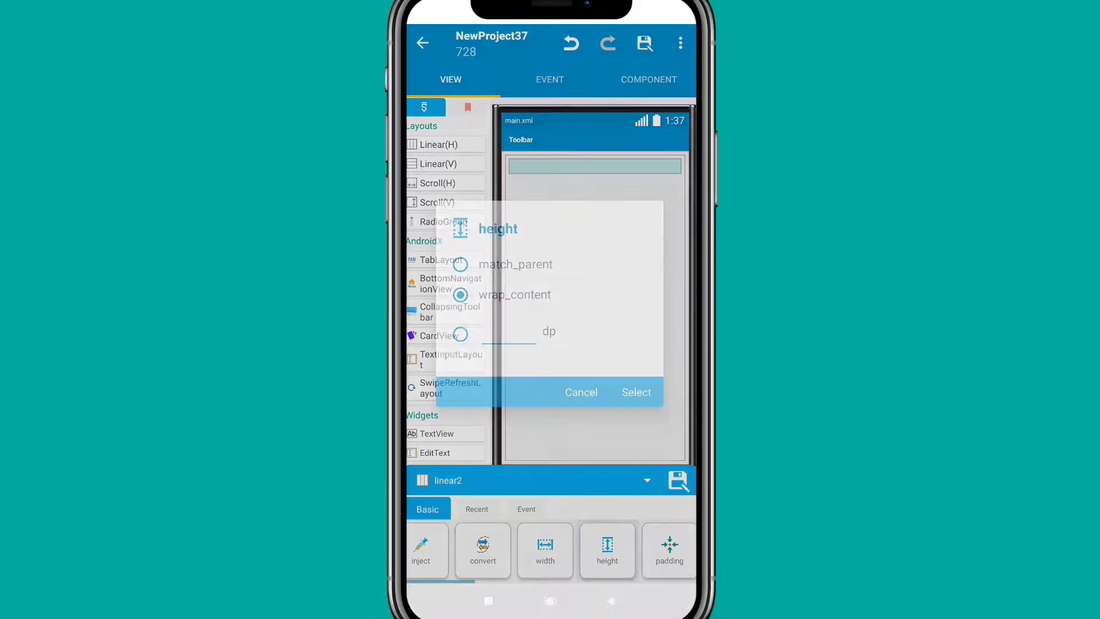
left_click(636, 392)
left_click(545, 550)
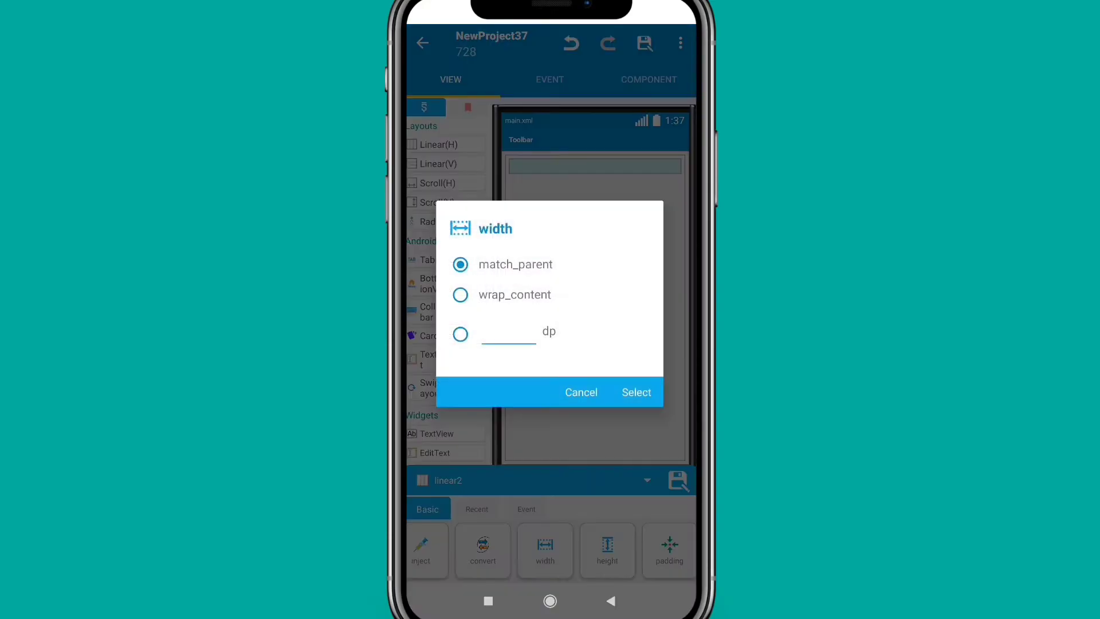
left_click(460, 264)
left_click(636, 392)
Set linear1's gravity to center_horizontal and center_vertical
left_click(593, 344)
scroll(550, 550, "right", 3)
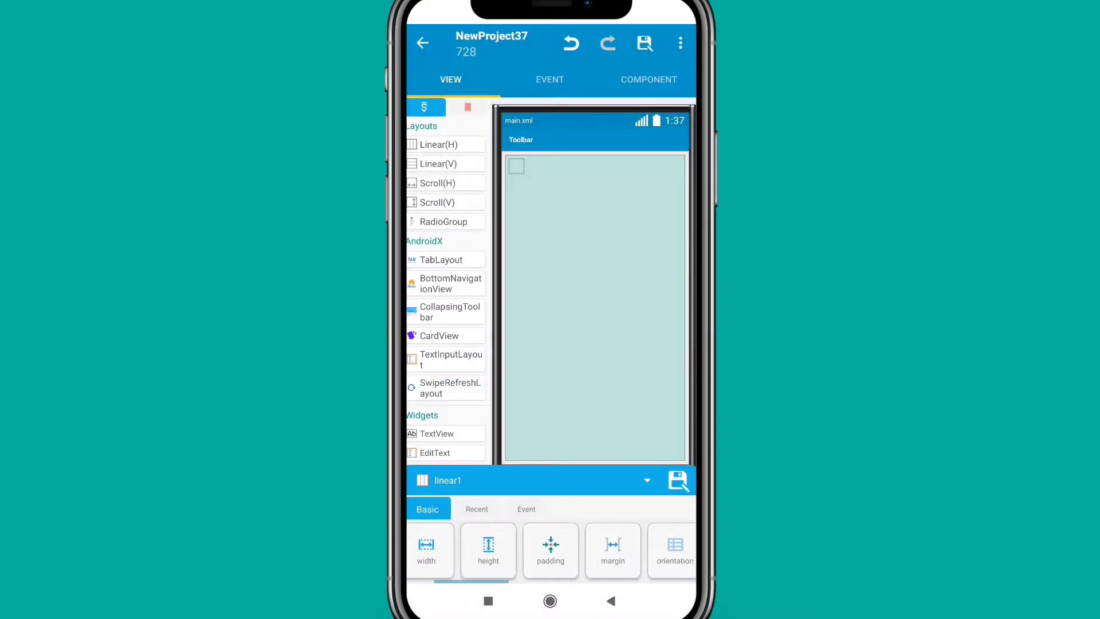
left_click(612, 550)
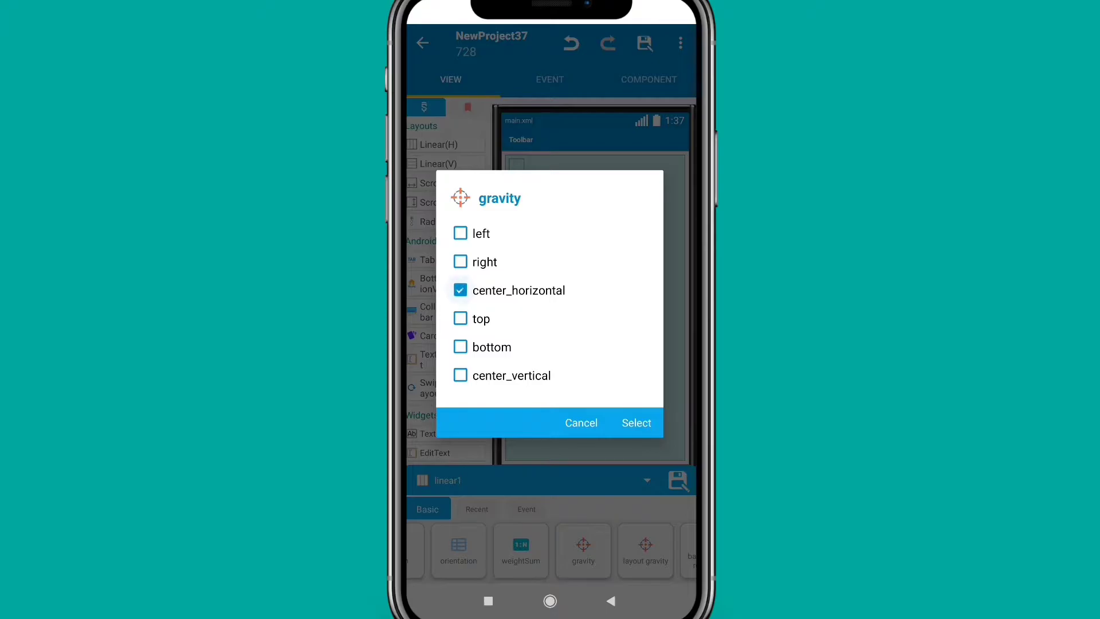
left_click(460, 375)
left_click(636, 422)
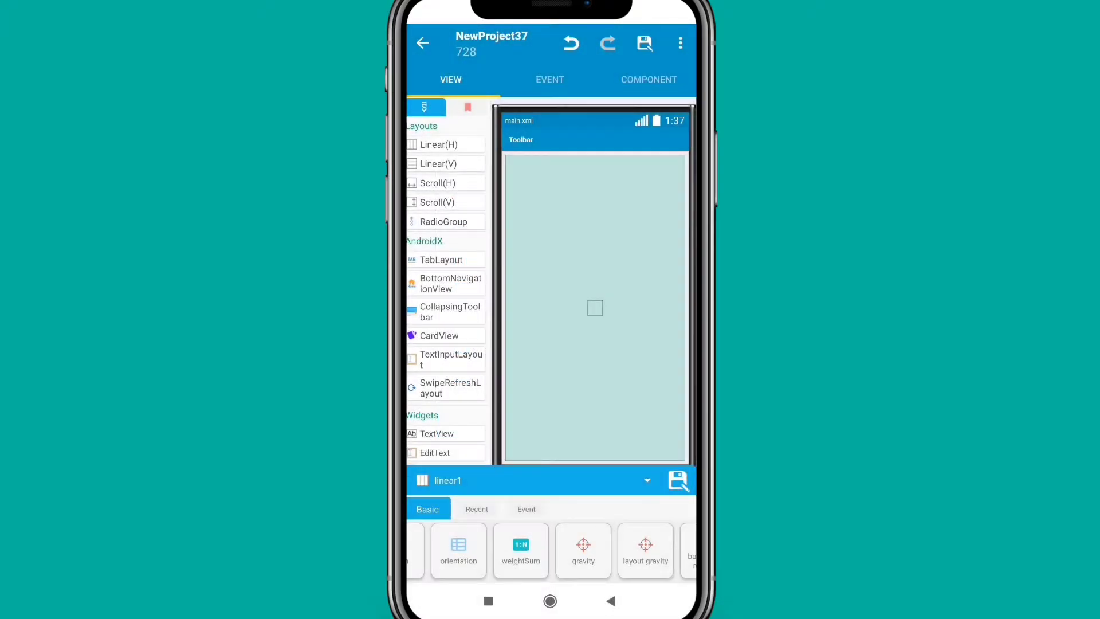
left_click(595, 308)
scroll(550, 550, "right", 5)
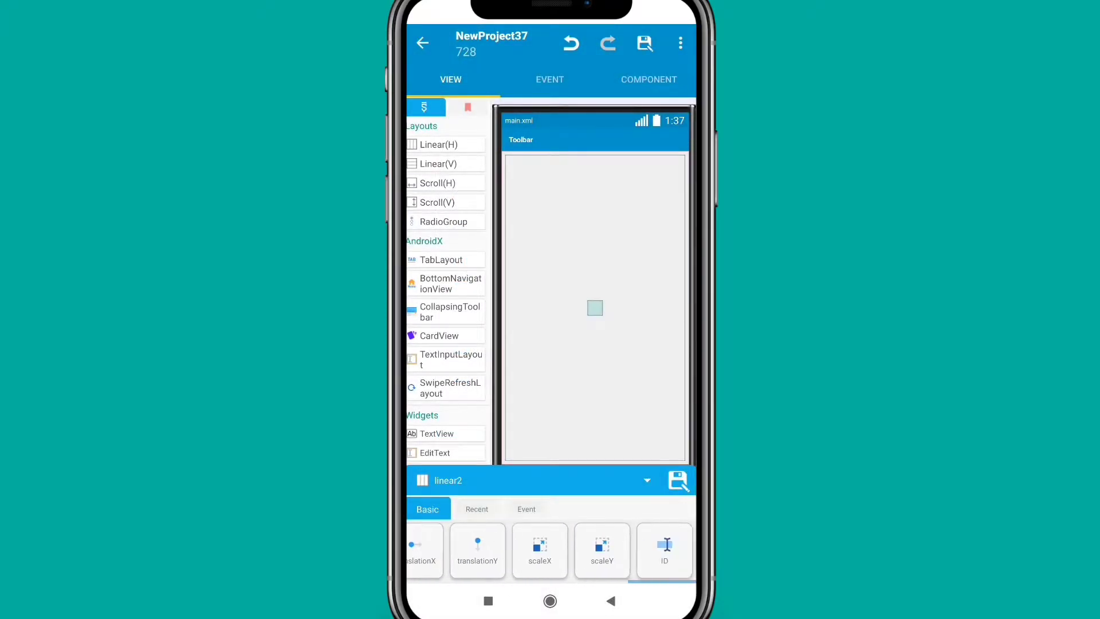
Change linear2's ID to native_adview
left_click(667, 550)
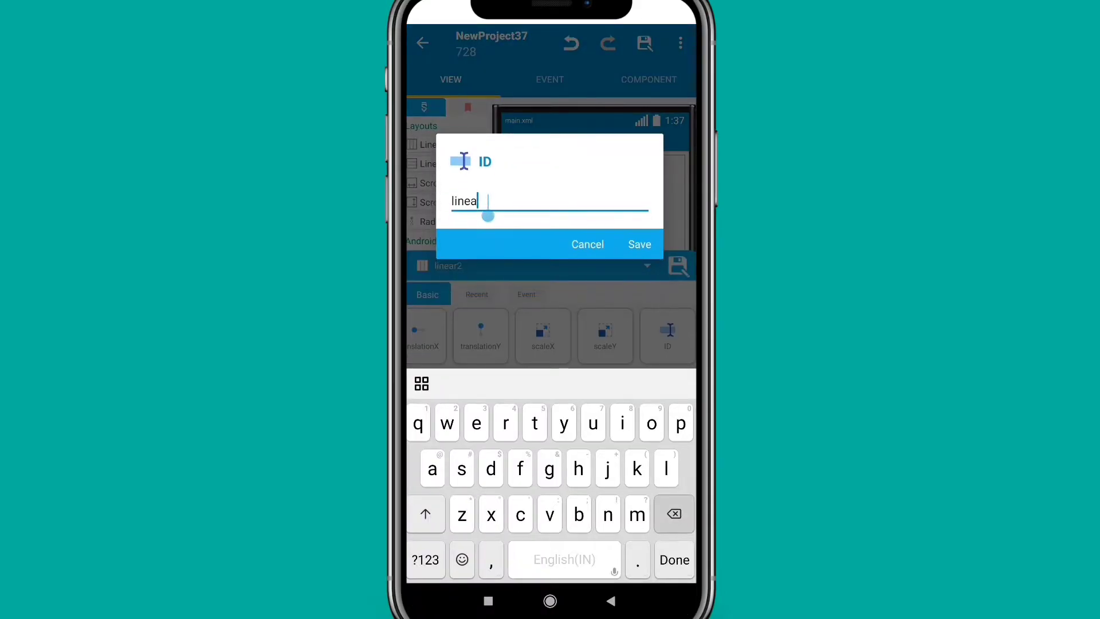
key("BackSpace")
key("BackSpace")
key("BackSpace")
type("native")
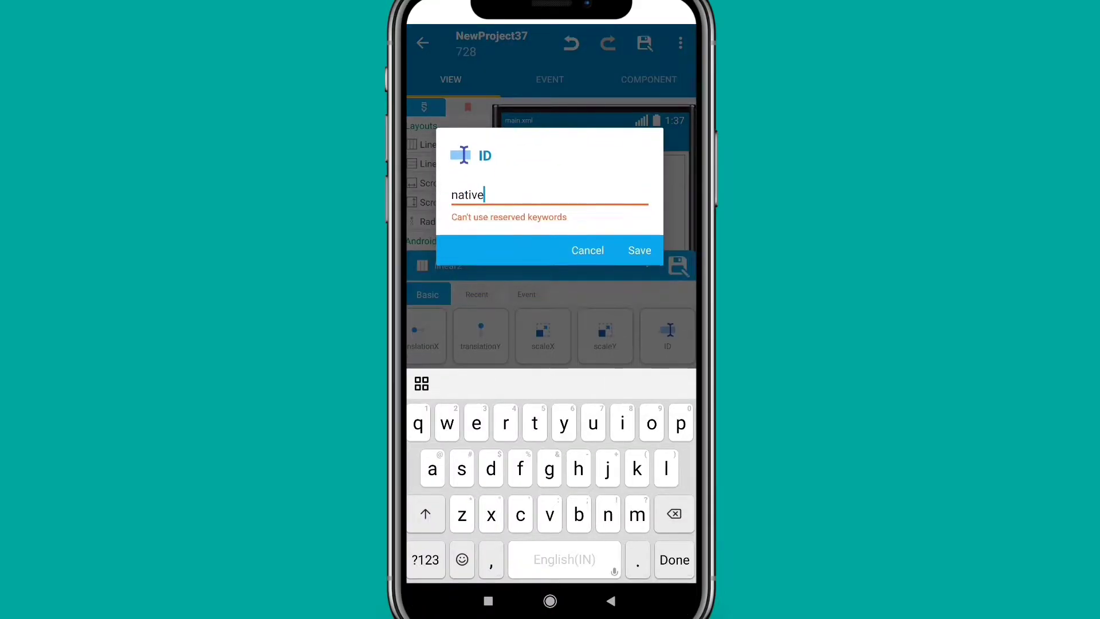
type("_ad")
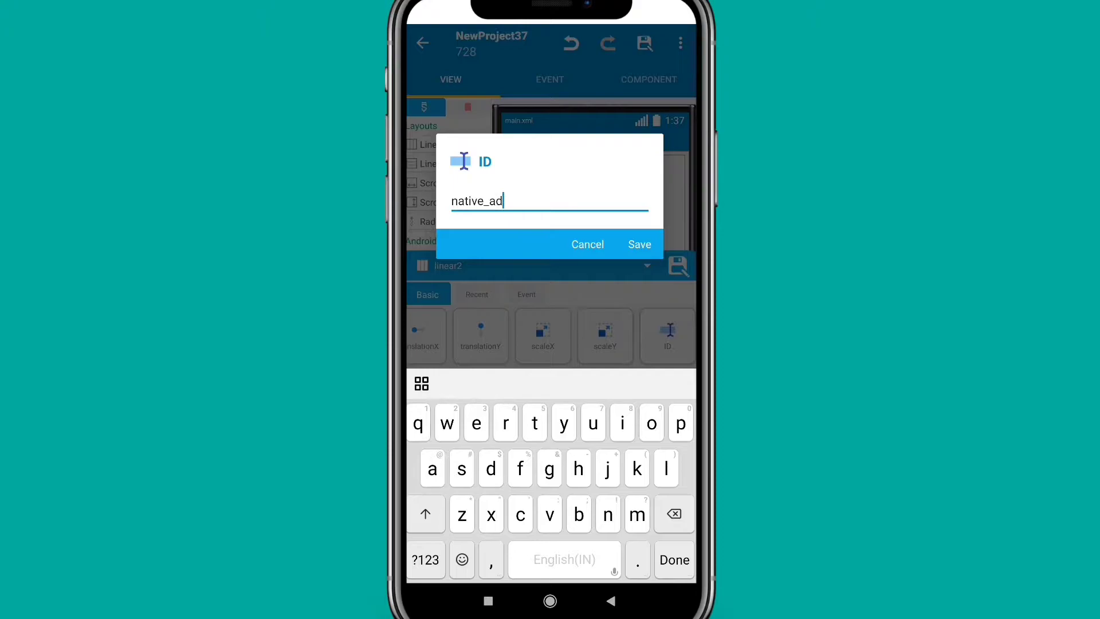
type("view")
left_click(640, 244)
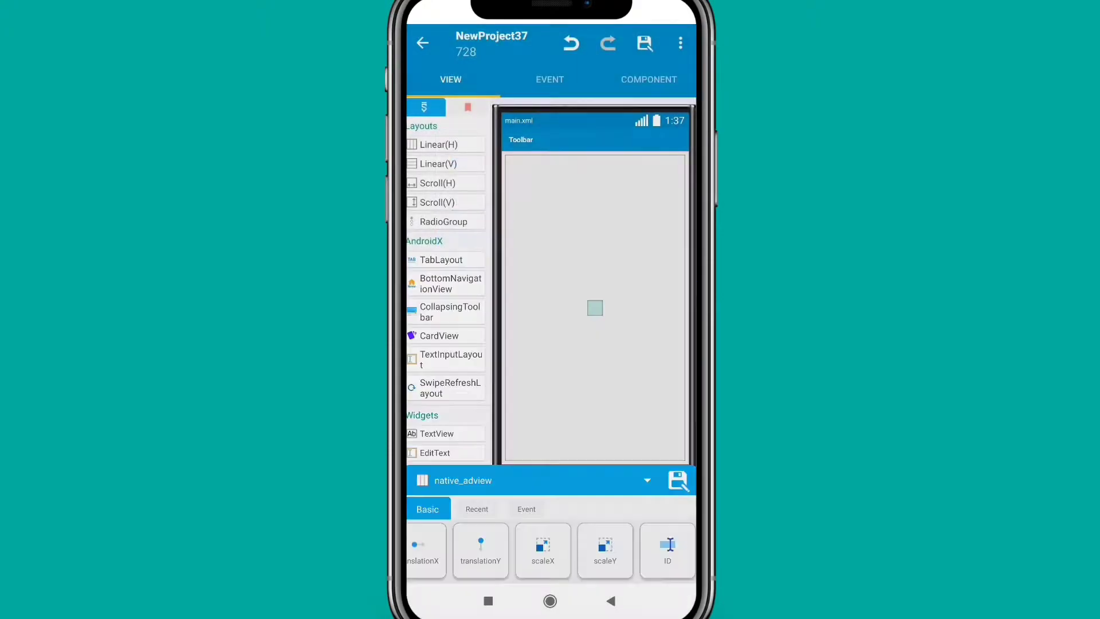
scroll(550, 551, "right", 3)
scroll(551, 550, "left", 4)
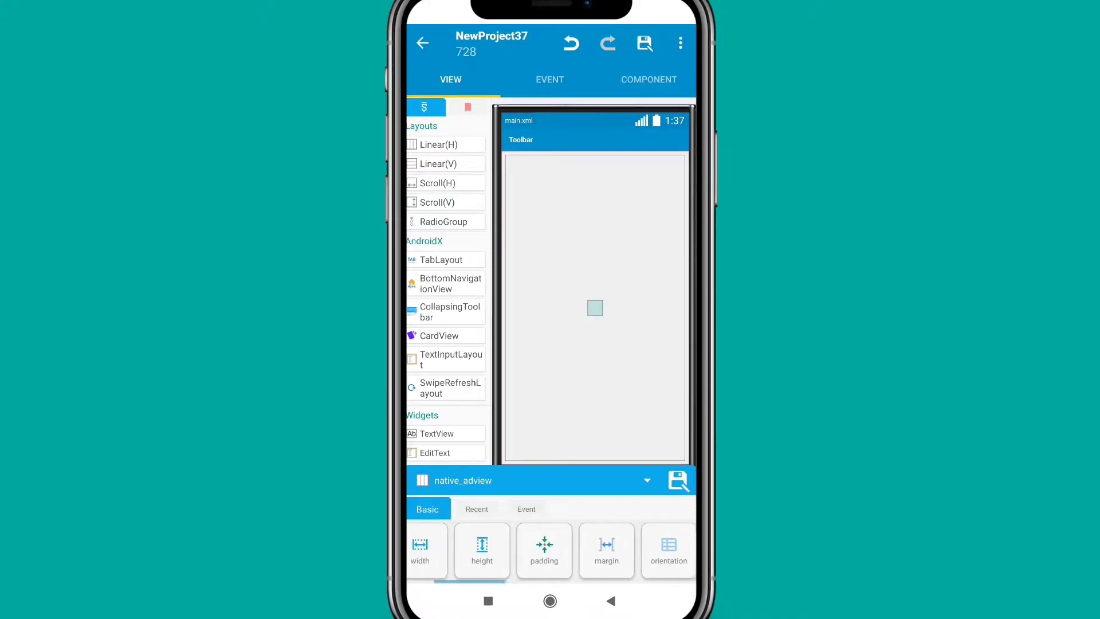
Convert native_adview from LinearLayout to FrameLayout and close its property panel
left_click(495, 550)
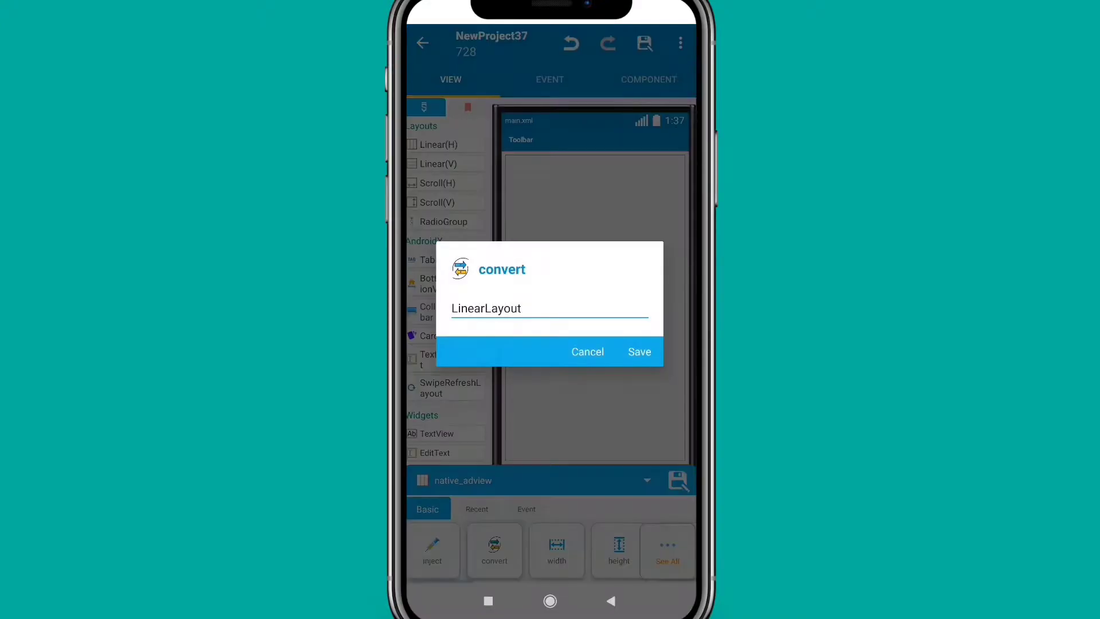
left_click(551, 308)
key("BackSpace")
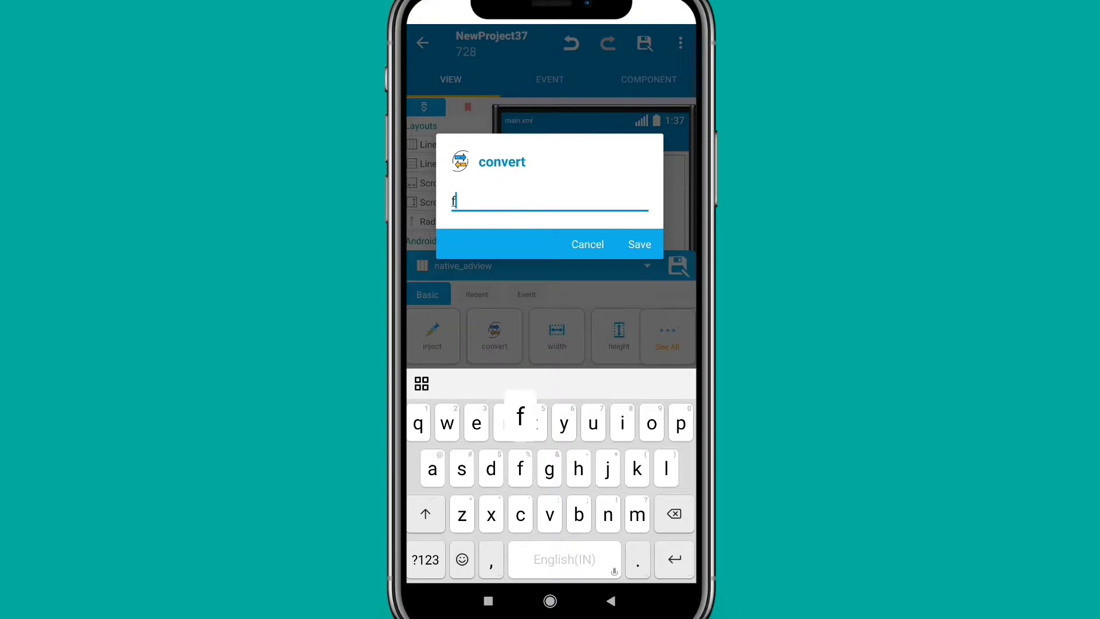
type("Fram")
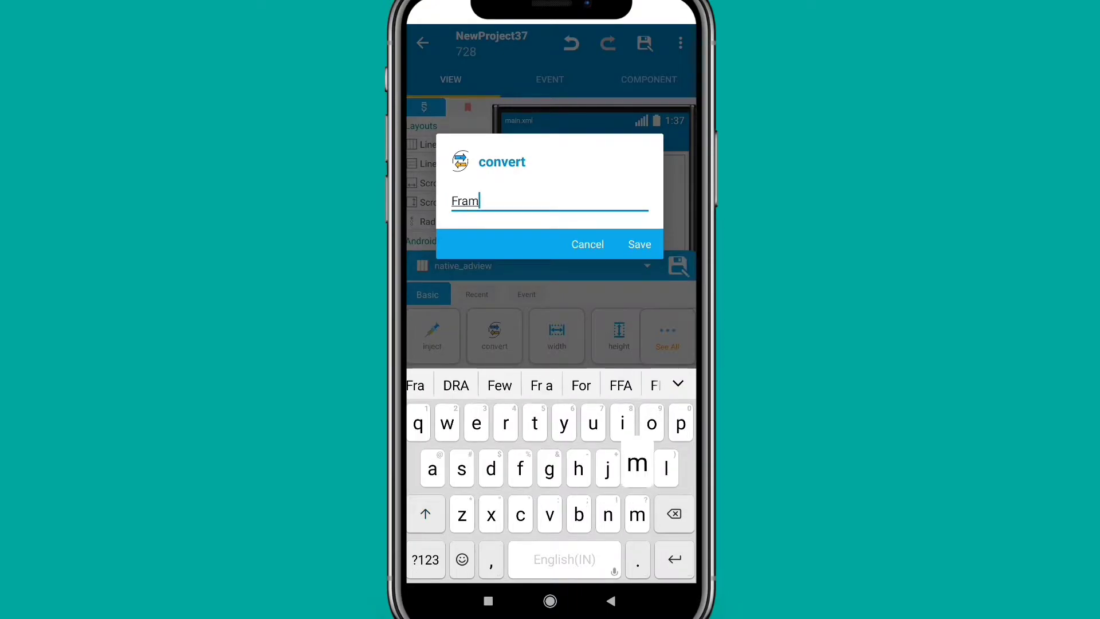
type("eLayo")
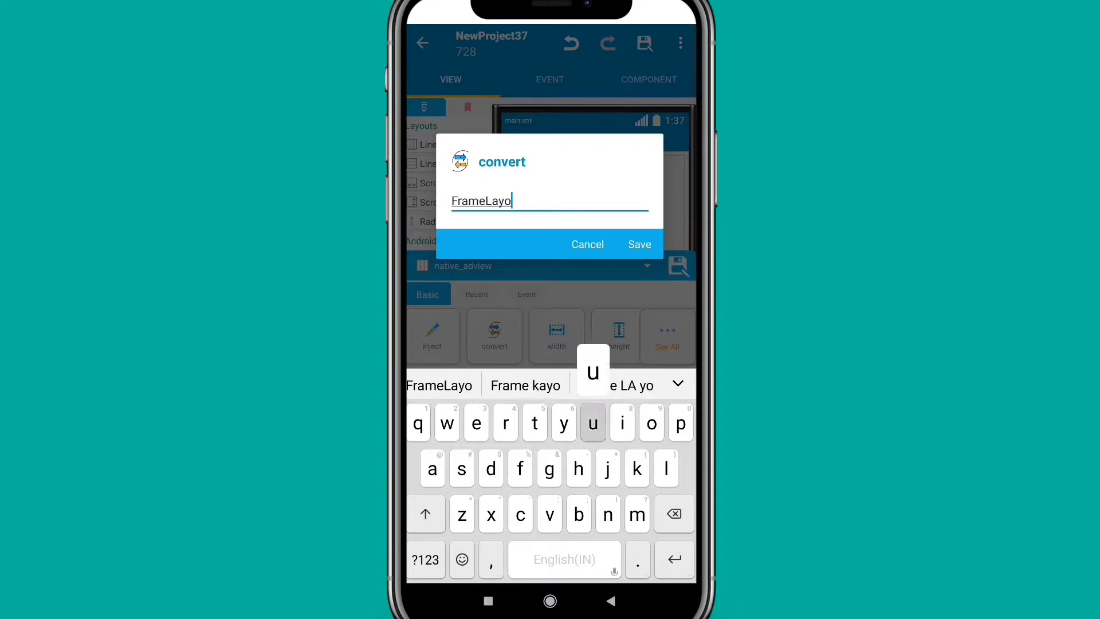
type("ut")
left_click(640, 244)
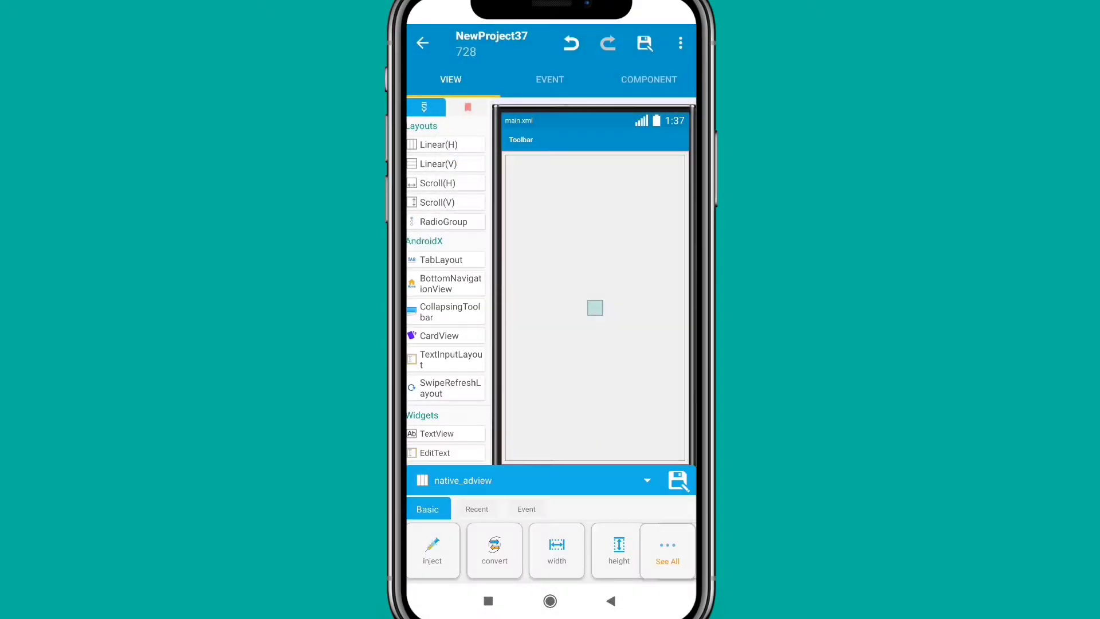
left_click(610, 601)
Download ADMOB_NATIVE_LAYOUT.XML from Project Store's XML files
left_click(550, 601)
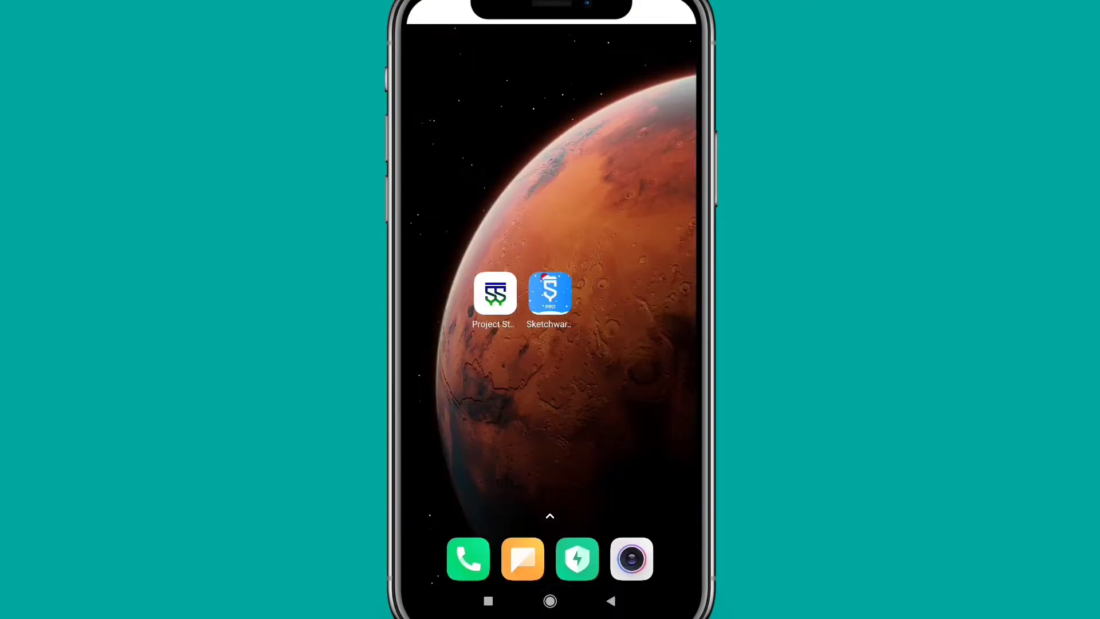
left_click(497, 294)
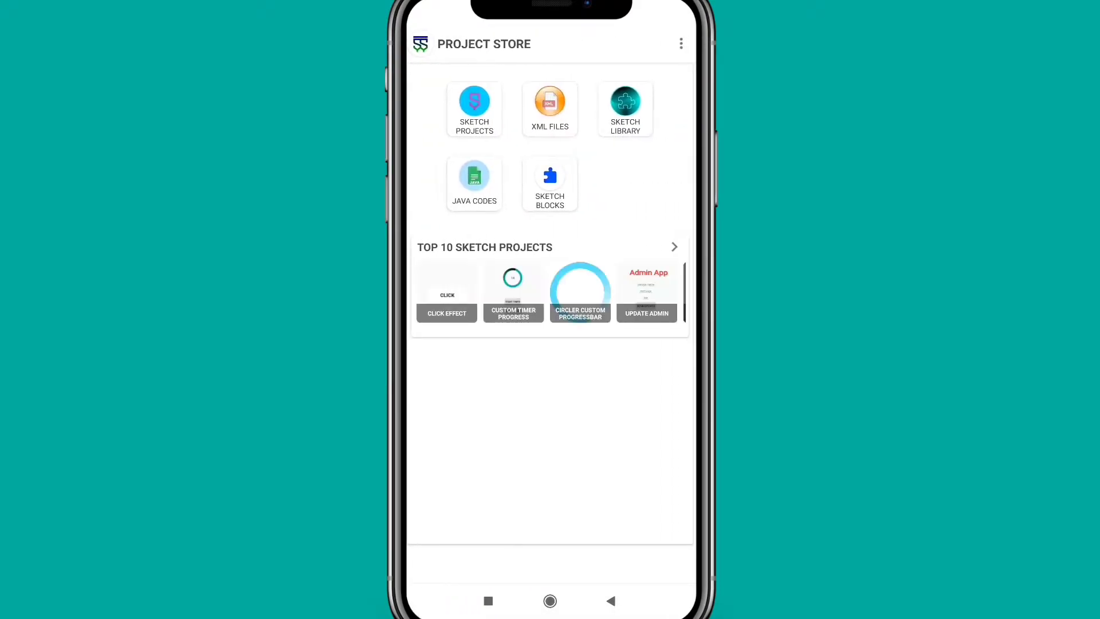
left_click(550, 109)
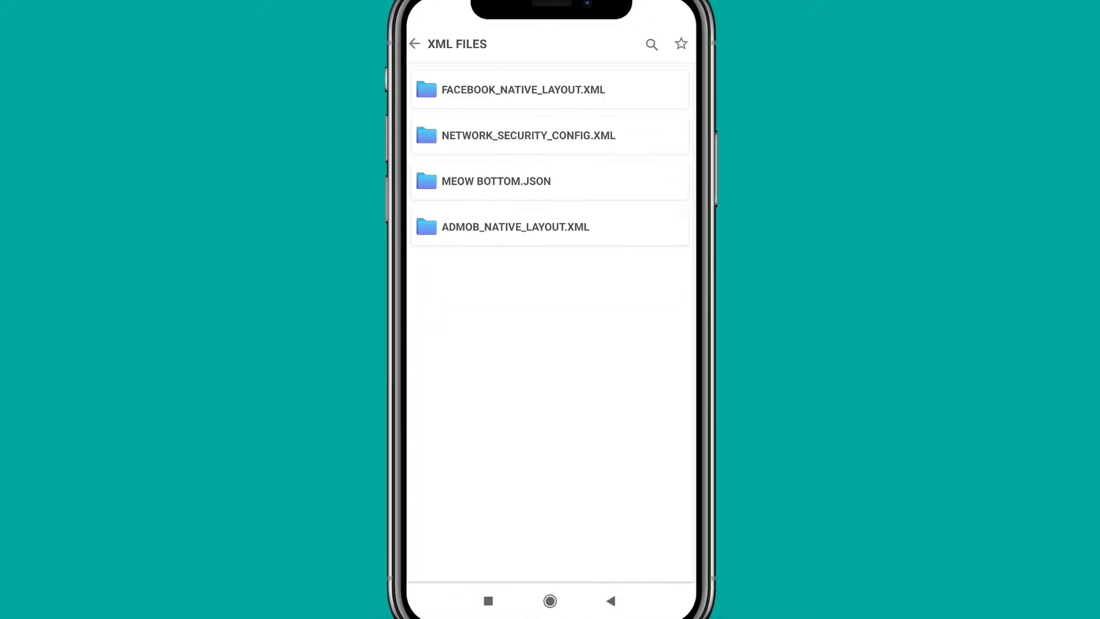
left_click(515, 226)
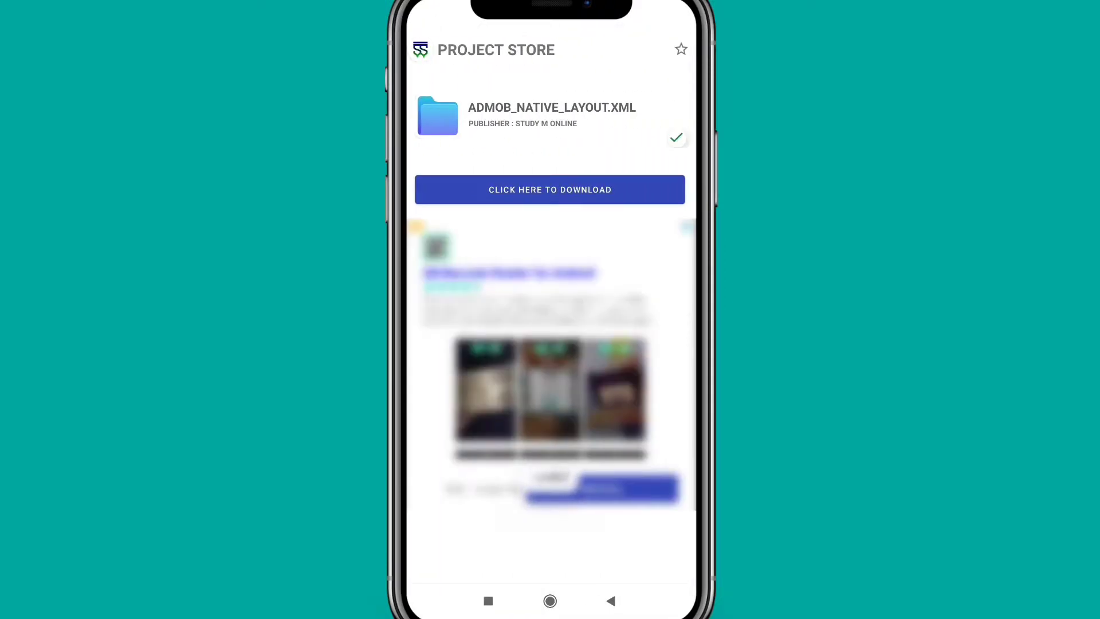
left_click(550, 189)
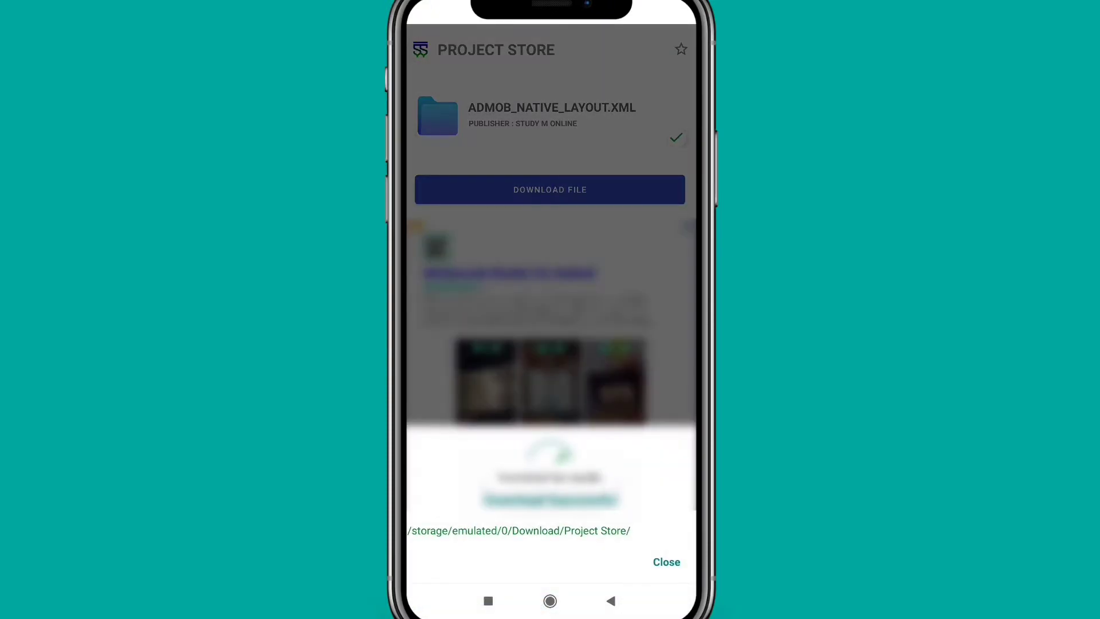
Dismiss the download confirmation and switch back to Sketchware Pro via Recents
left_click(666, 561)
left_click(610, 601)
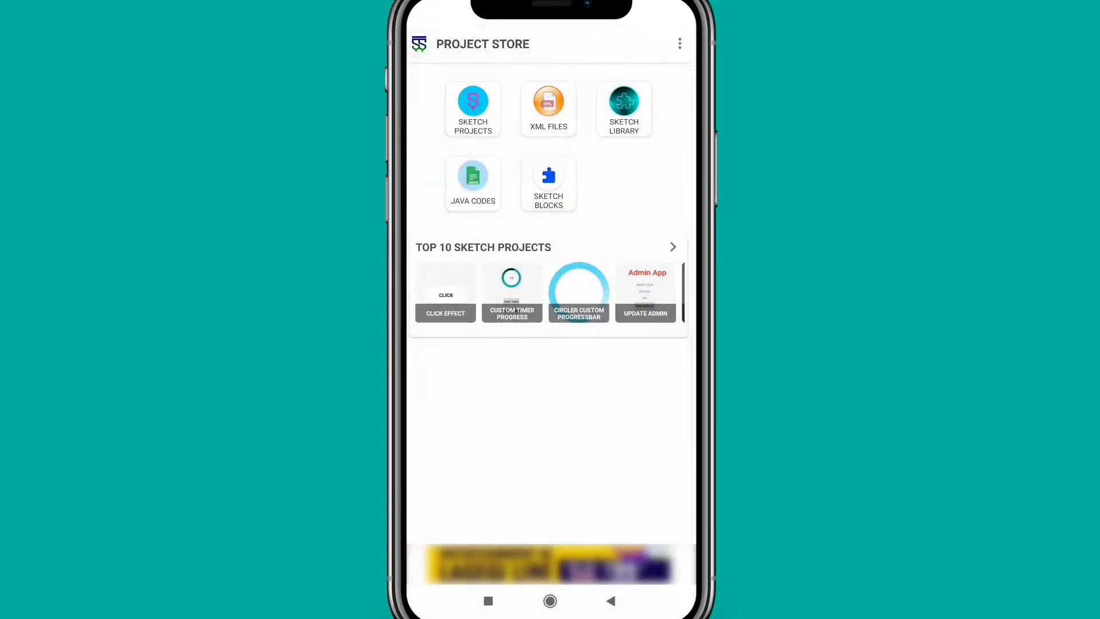
left_click(487, 601)
left_click(628, 386)
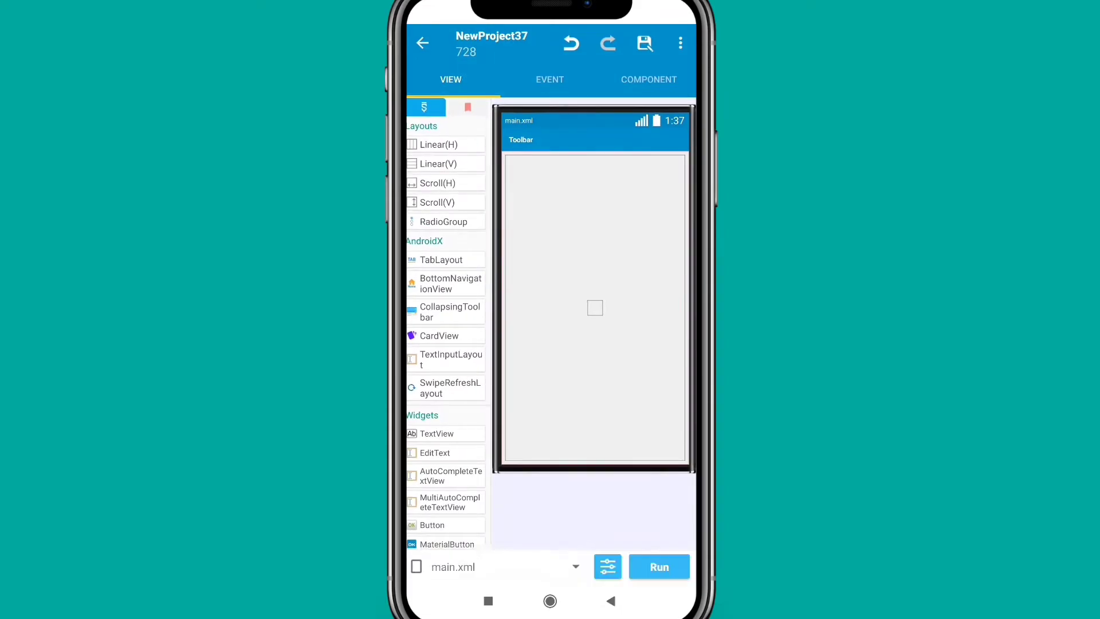
Enable the AppCompat and Design library in the project's Library settings
left_click(678, 42)
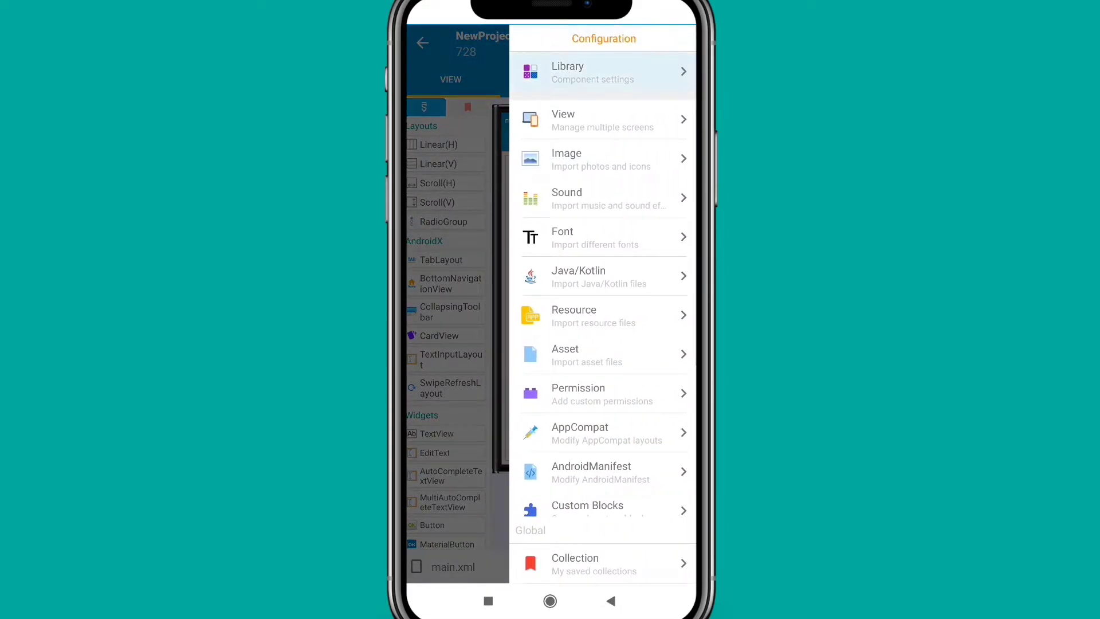
left_click(602, 65)
left_click(550, 87)
left_click(675, 90)
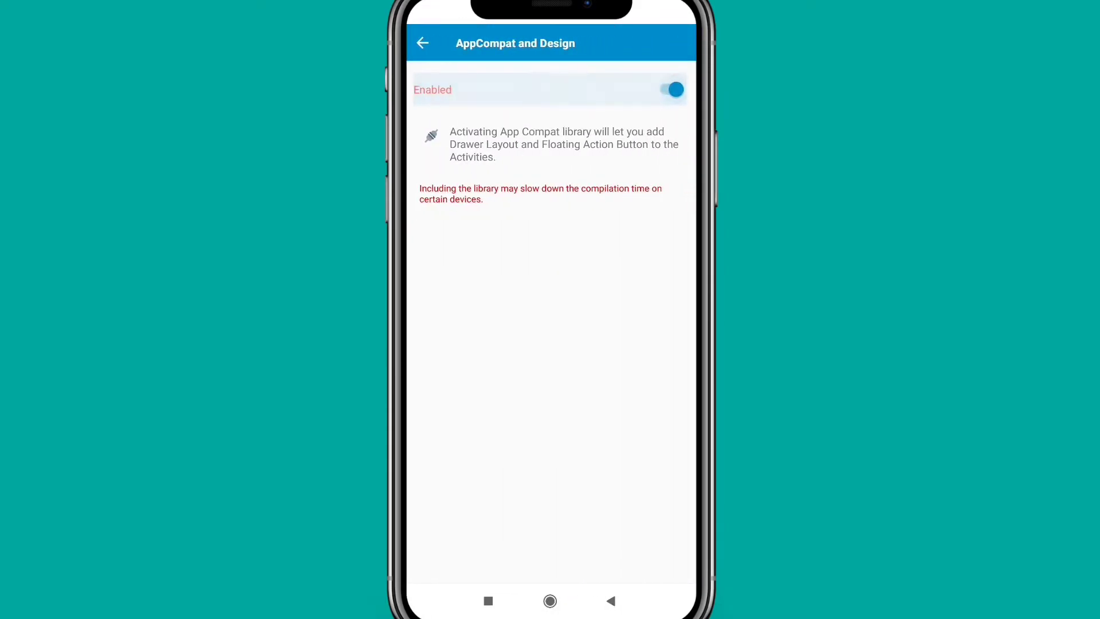
left_click(610, 601)
Manually add an AdMob ad unit named ad_id
left_click(551, 190)
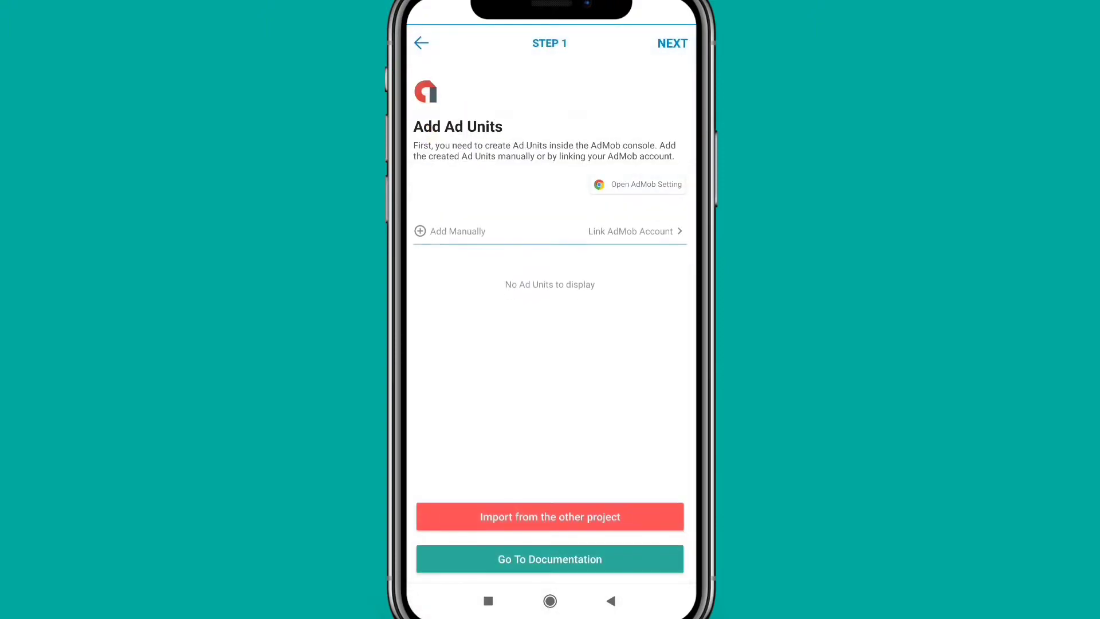
left_click(455, 228)
left_click(549, 279)
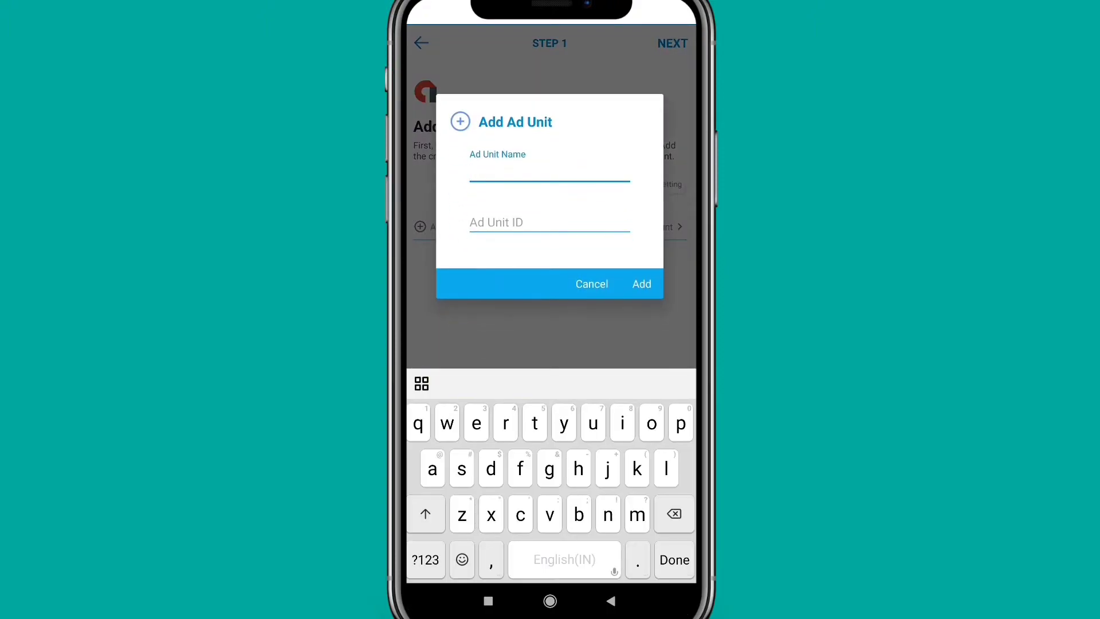
type("ad_id")
left_click(550, 222)
type("optional")
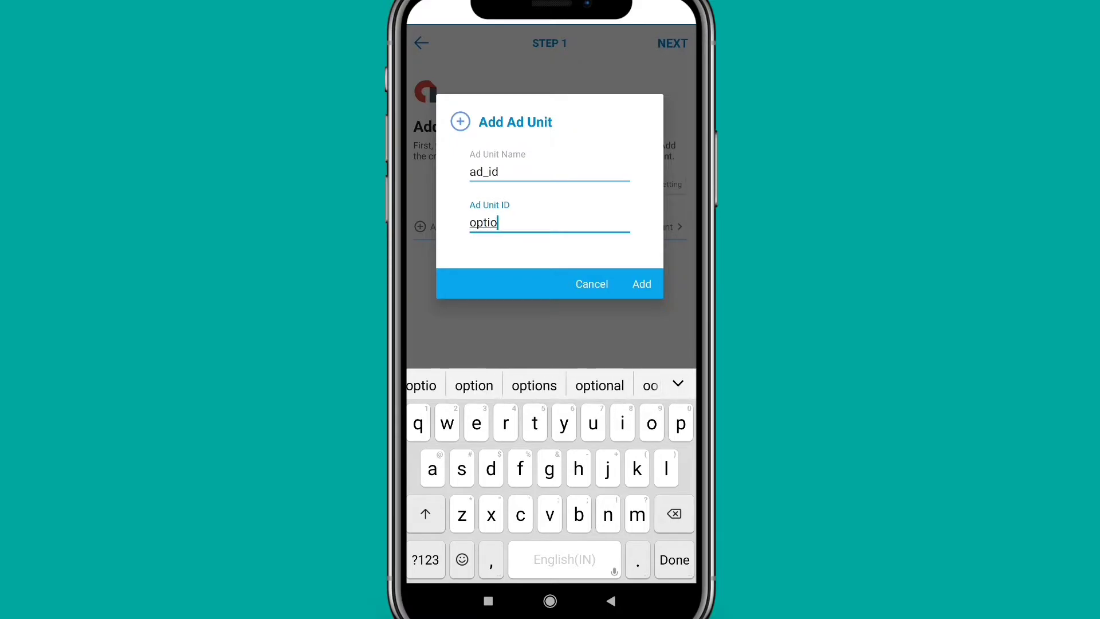
left_click(642, 284)
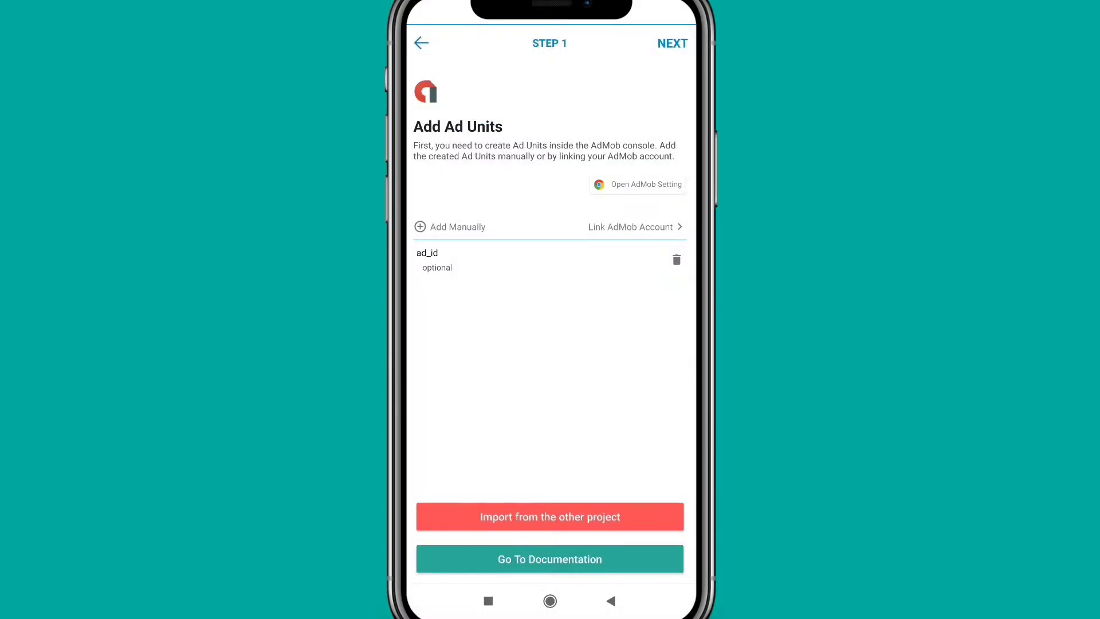
Assign ad_id as the banner ad unit and save the AdMob setup
left_click(672, 44)
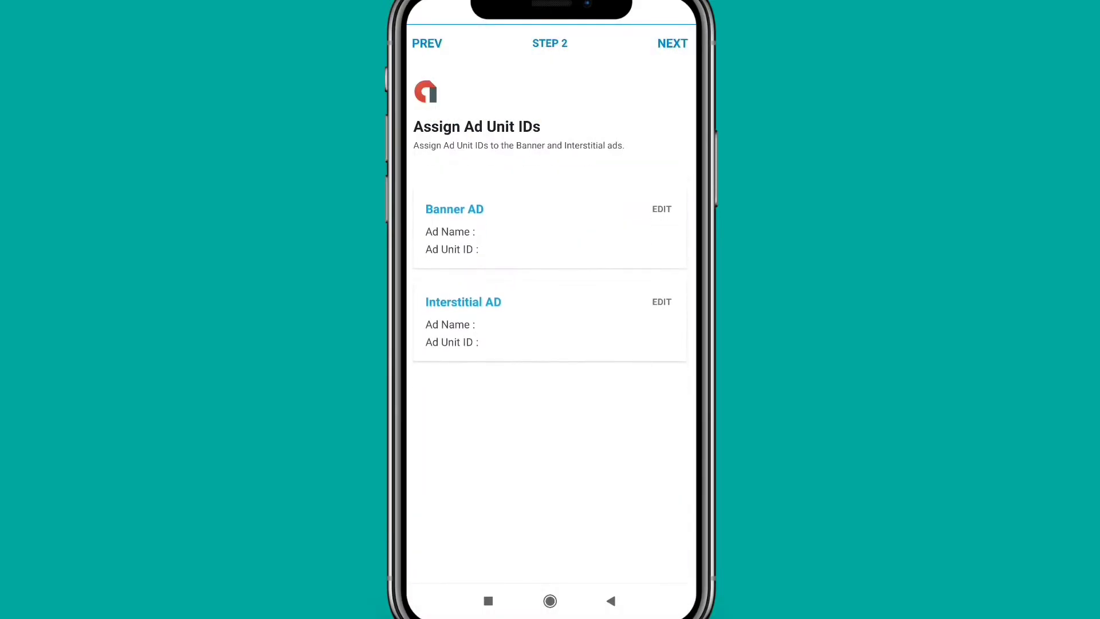
left_click(661, 209)
left_click(461, 304)
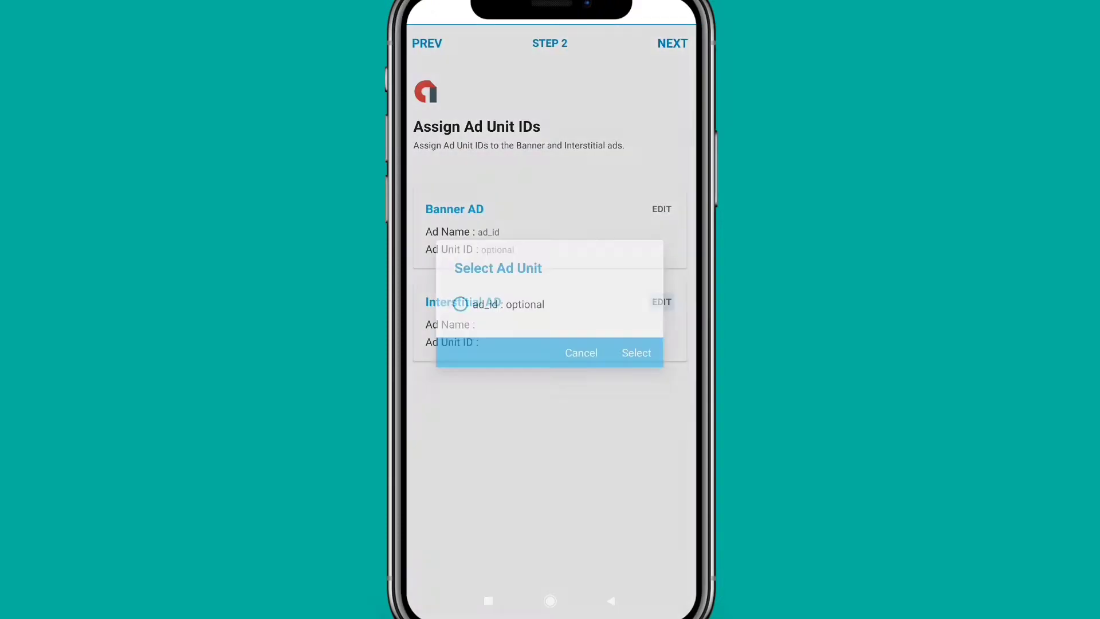
left_click(636, 353)
left_click(673, 43)
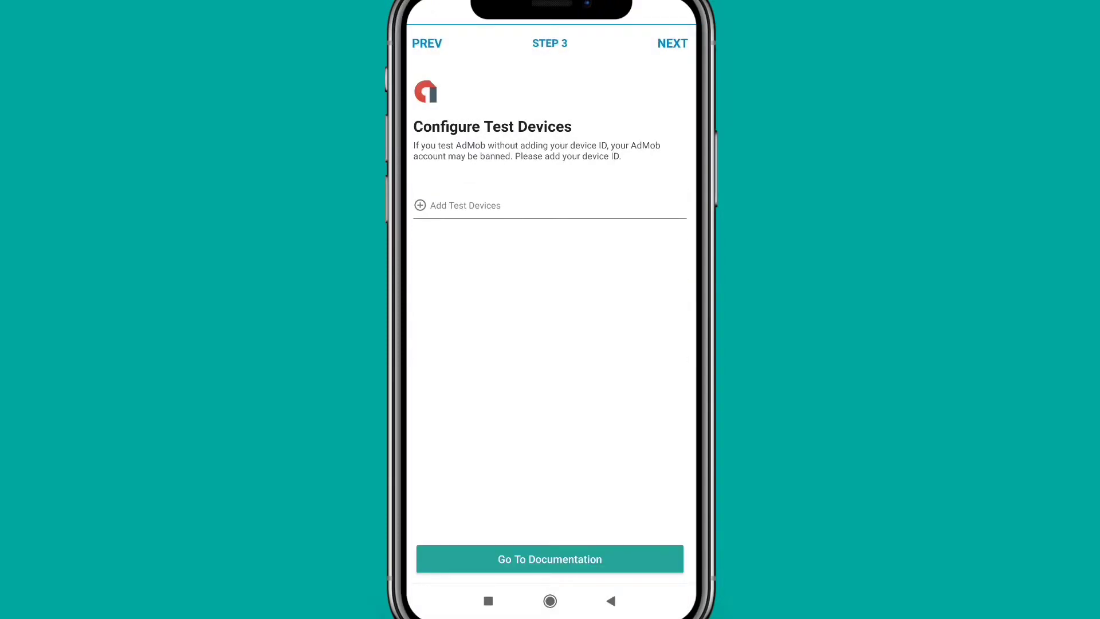
left_click(672, 43)
left_click(674, 43)
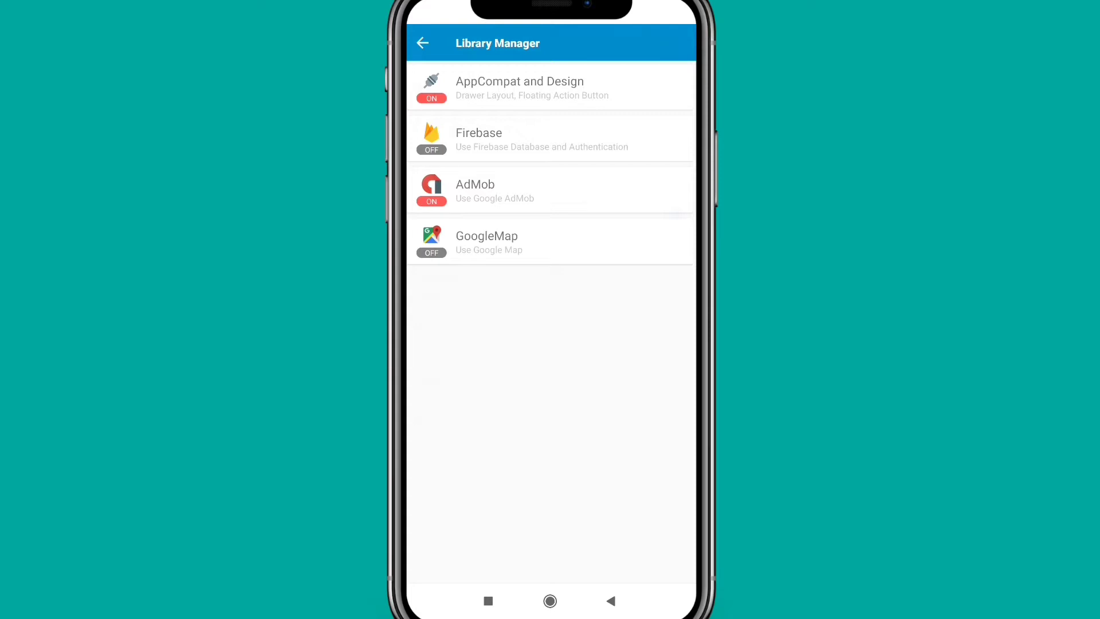
Grant the INTERNET and ACCESS_NETWORK_STATE permissions in Permission Manager
left_click(421, 42)
scroll(602, 292, "down", 2)
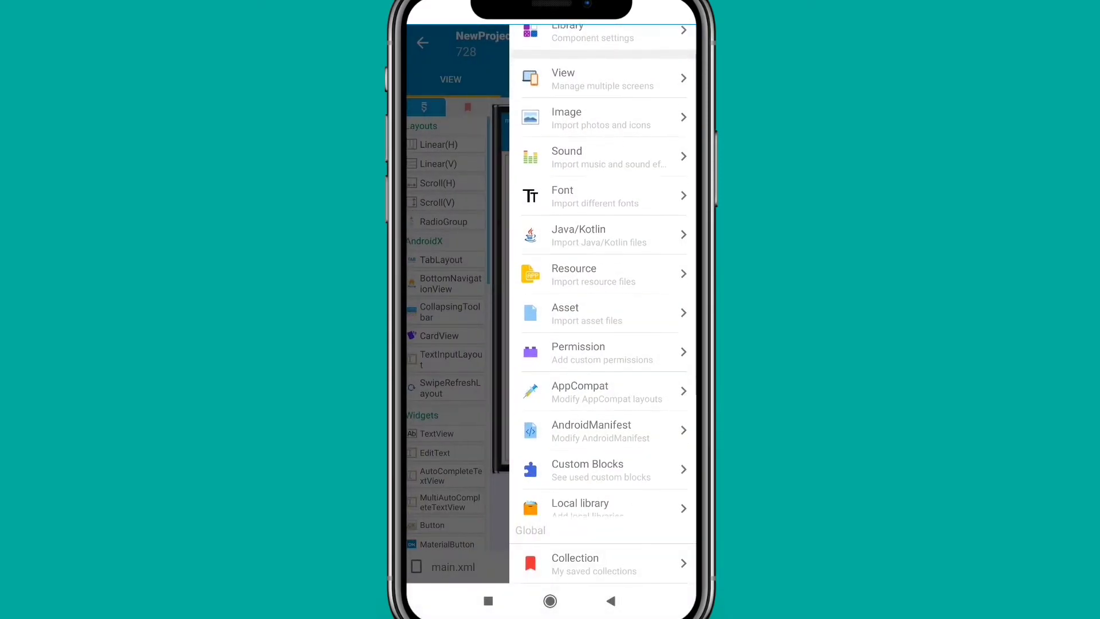
left_click(602, 353)
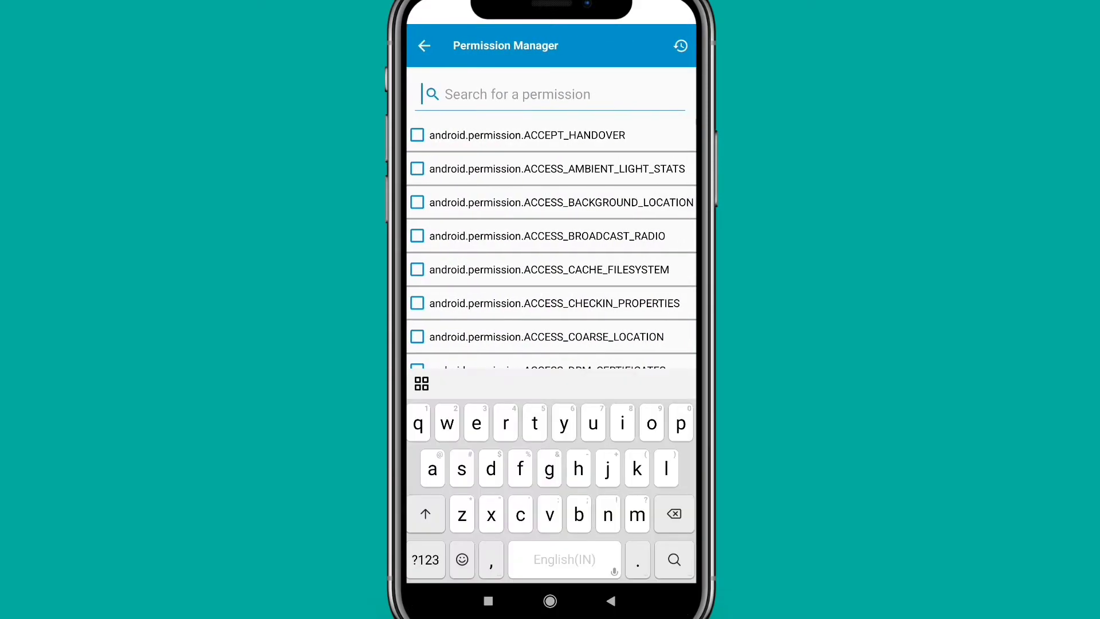
type("Interne")
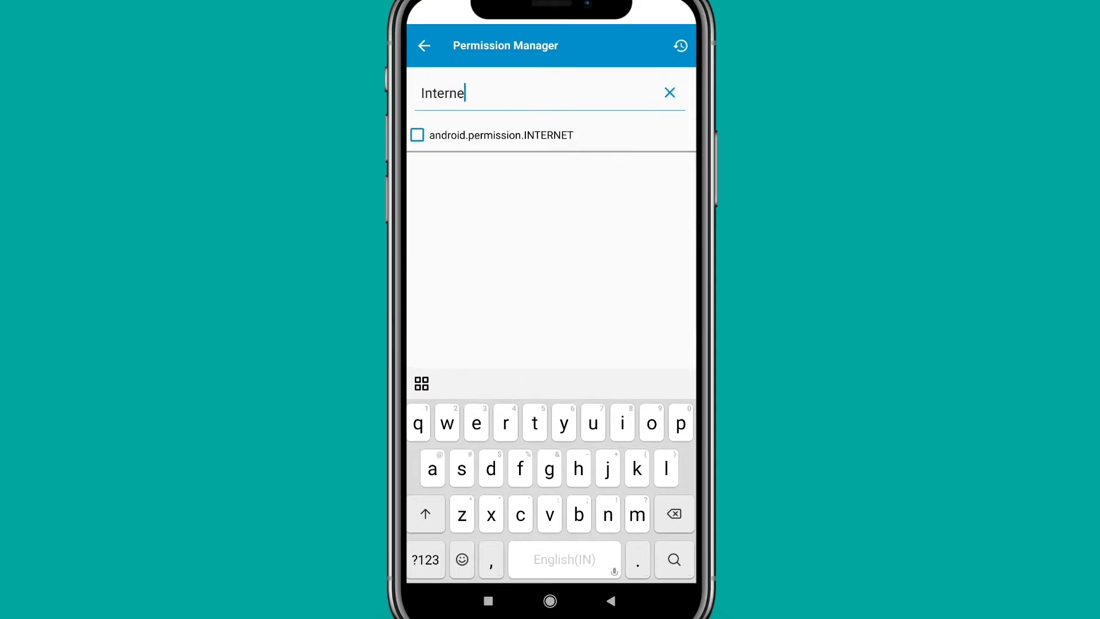
left_click(670, 93)
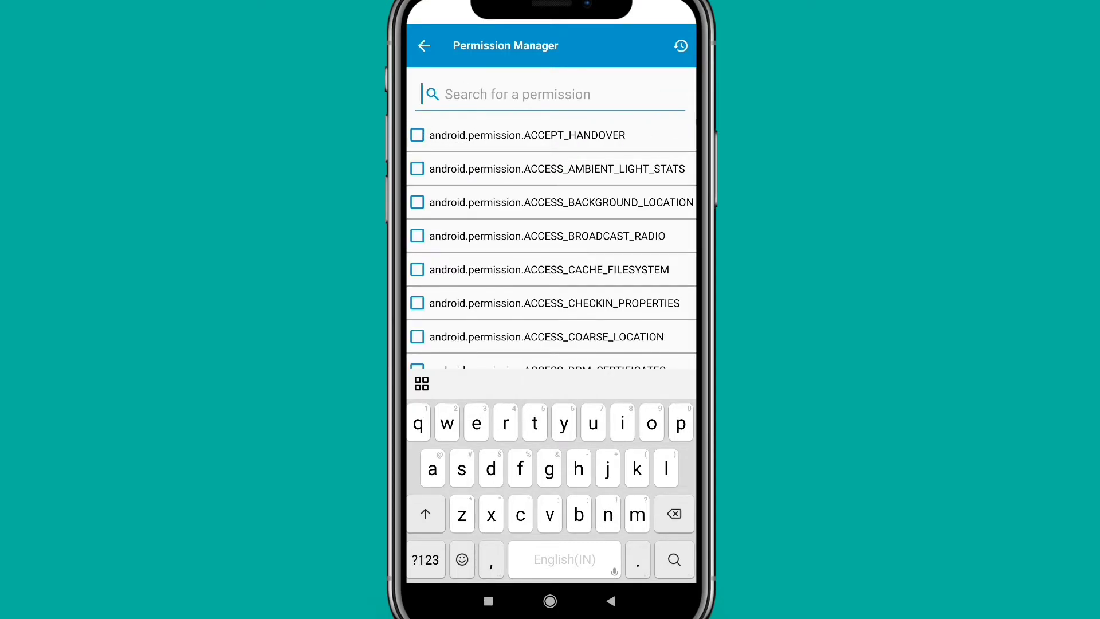
type("network")
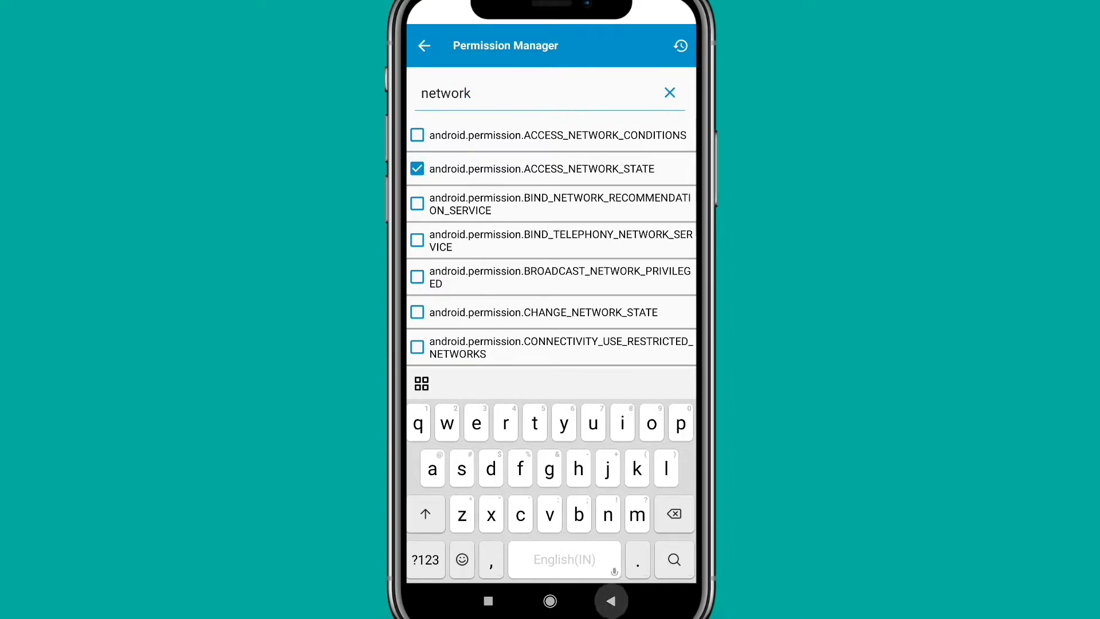
left_click(611, 600)
left_click(610, 600)
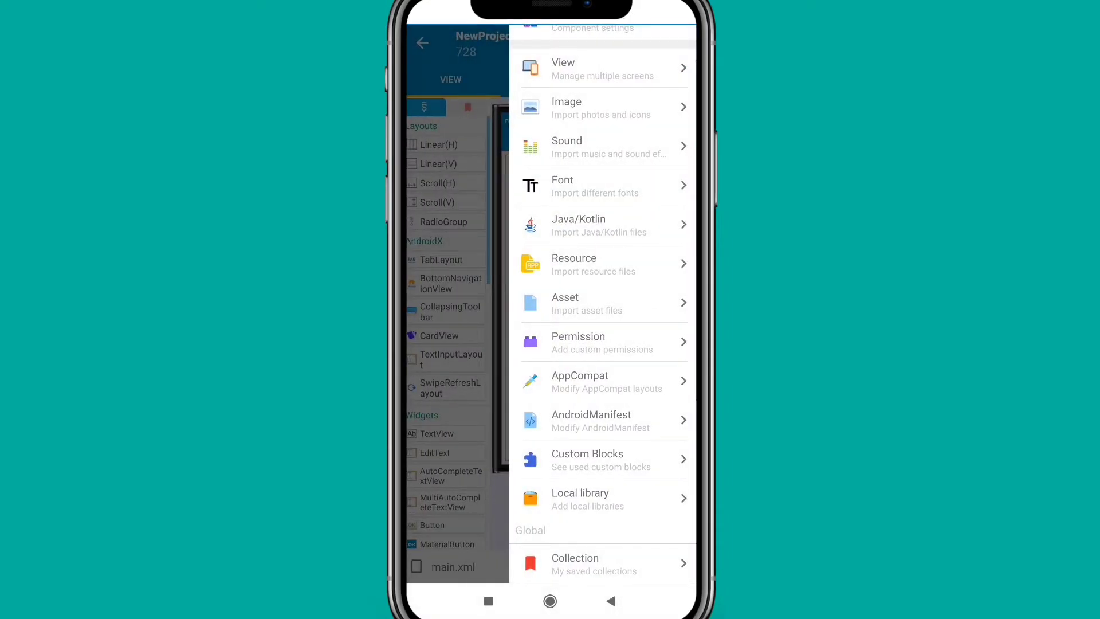
Import Admob_Native_Layout.xml from Download/Project Store into the layout resources
left_click(601, 265)
left_click(550, 231)
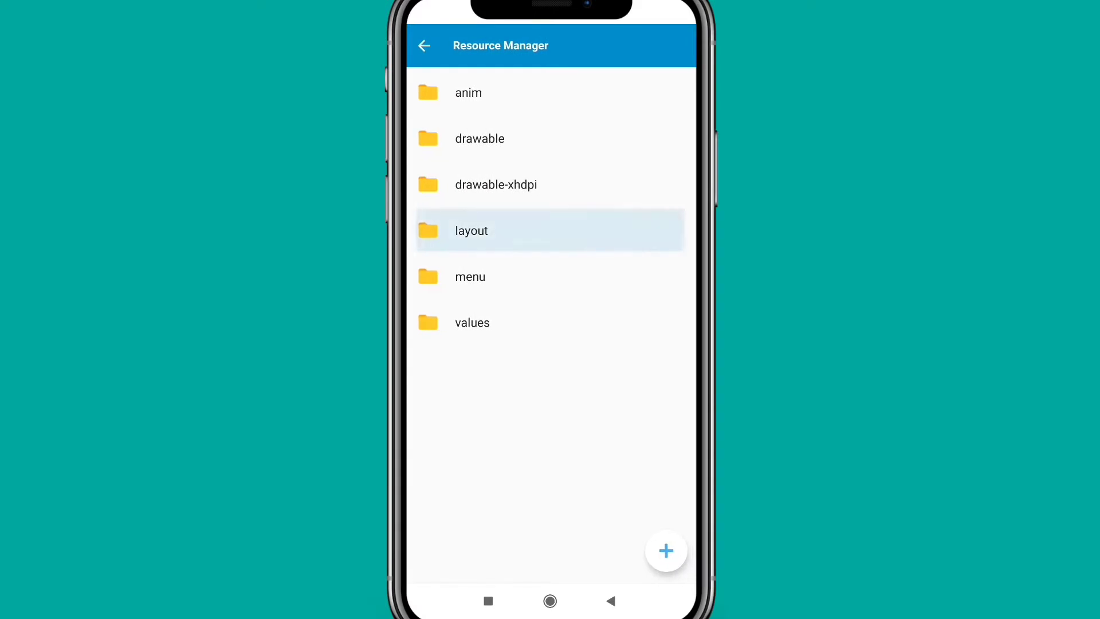
left_click(666, 551)
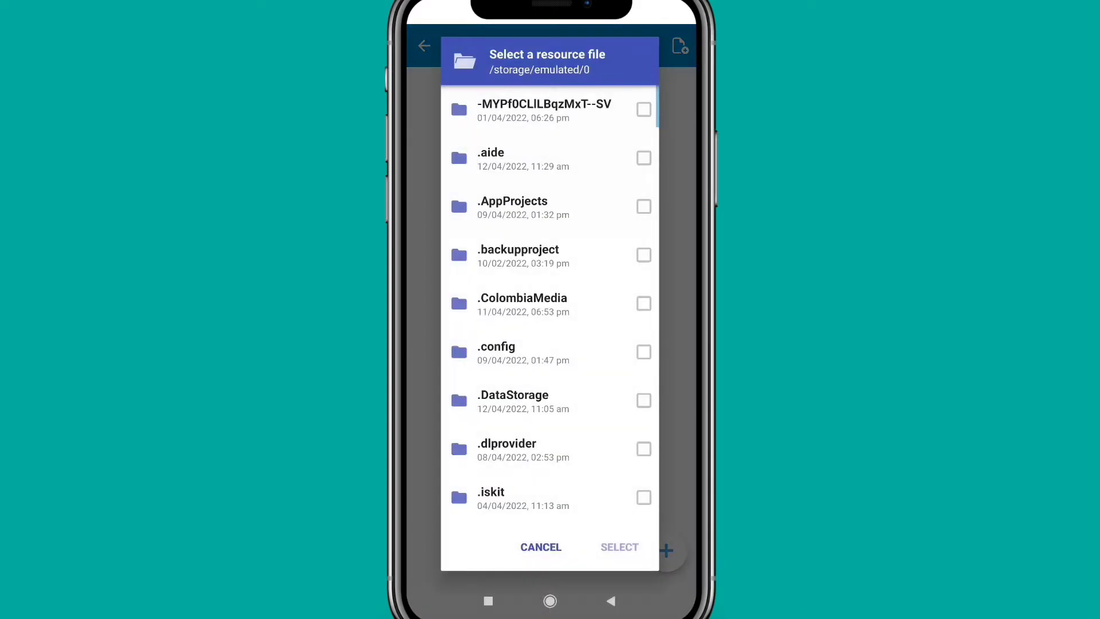
scroll(550, 309, "down", 10)
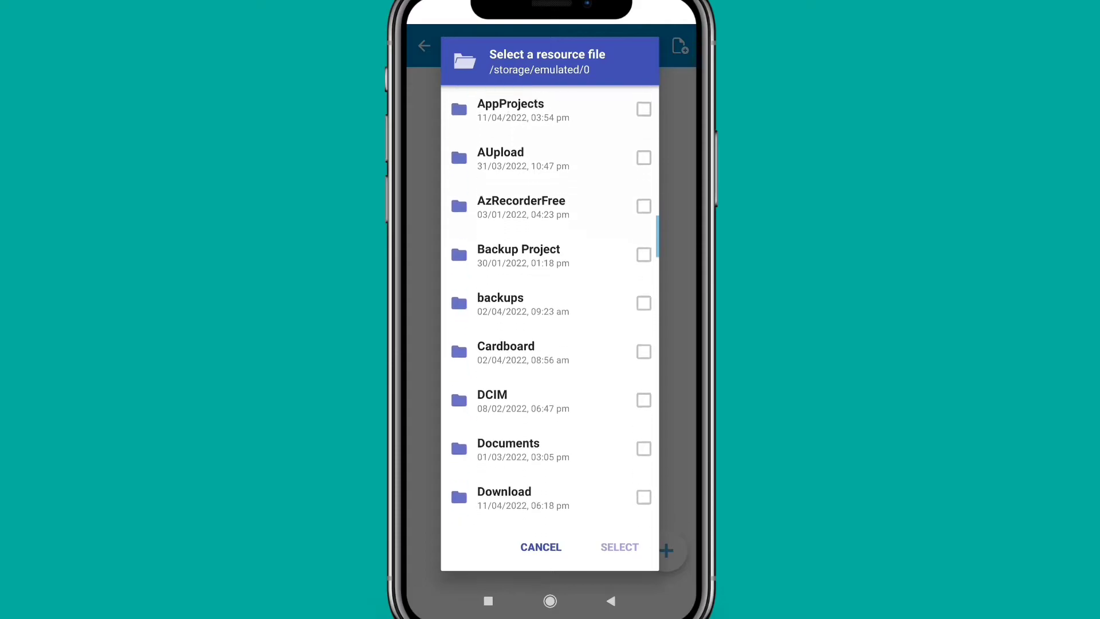
left_click(542, 349)
scroll(551, 310, "up", 10)
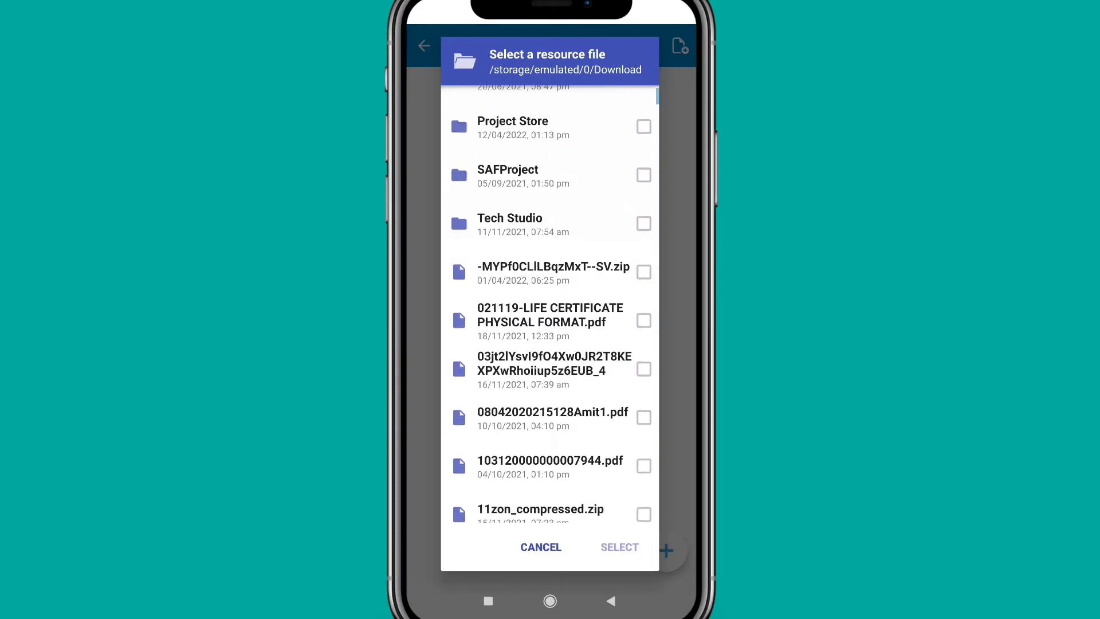
left_click(513, 207)
scroll(550, 309, "down", 5)
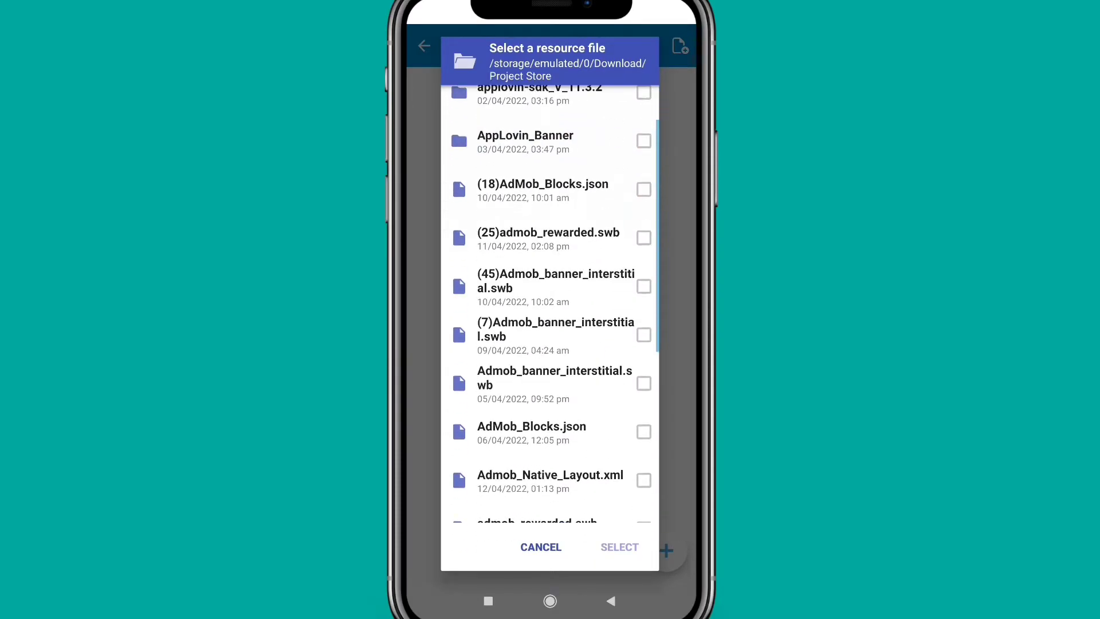
scroll(550, 310, "down", 5)
scroll(550, 310, "up", 2)
left_click(551, 238)
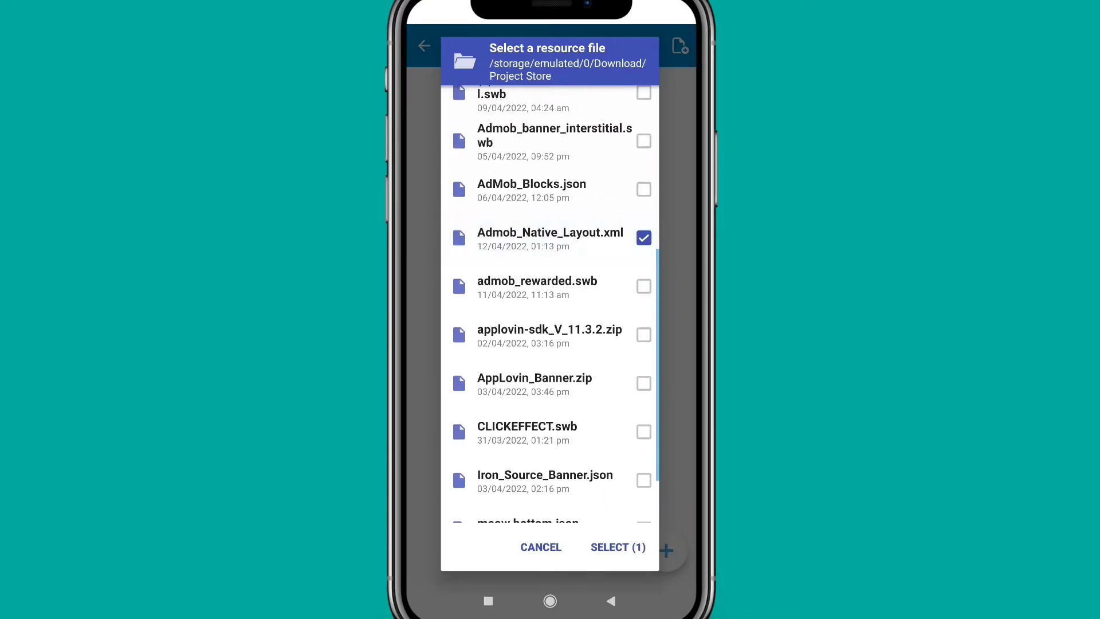
left_click(618, 548)
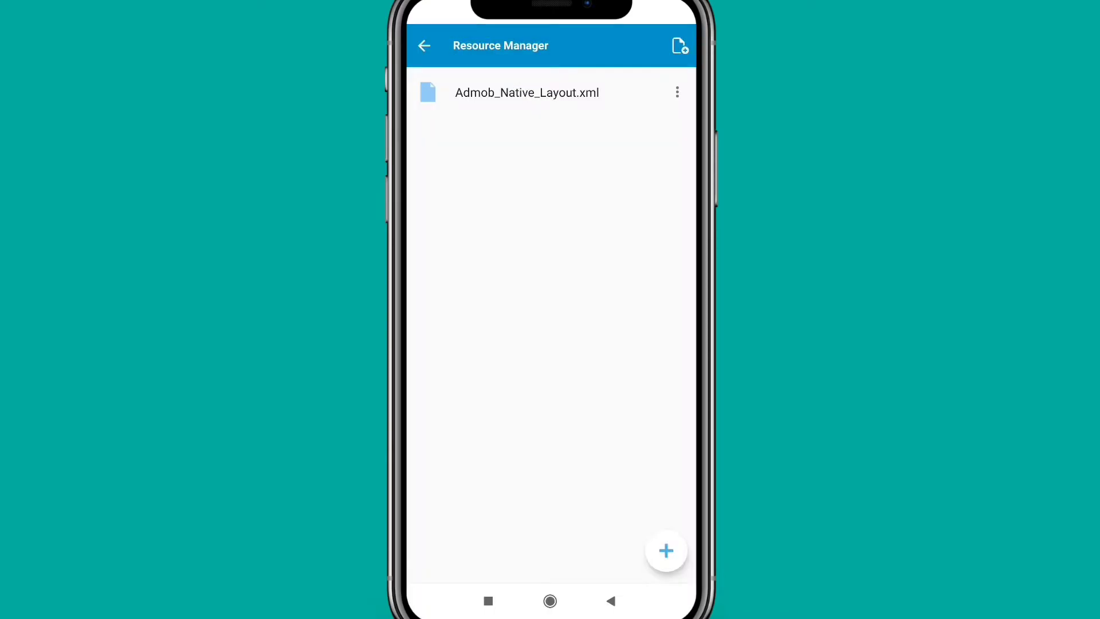
left_click(610, 601)
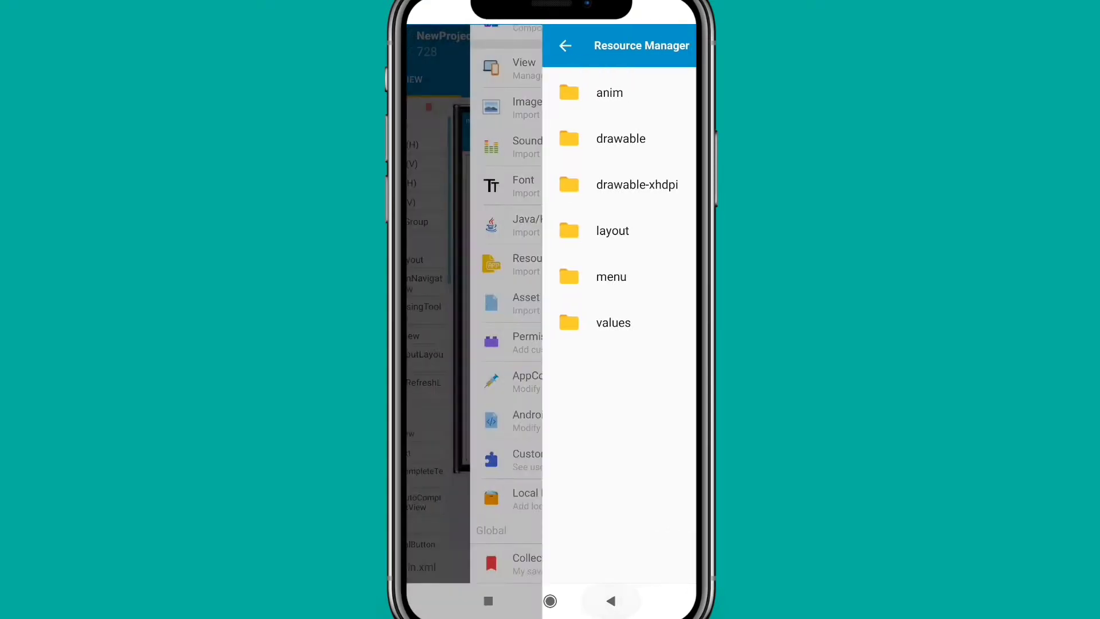
left_click(611, 600)
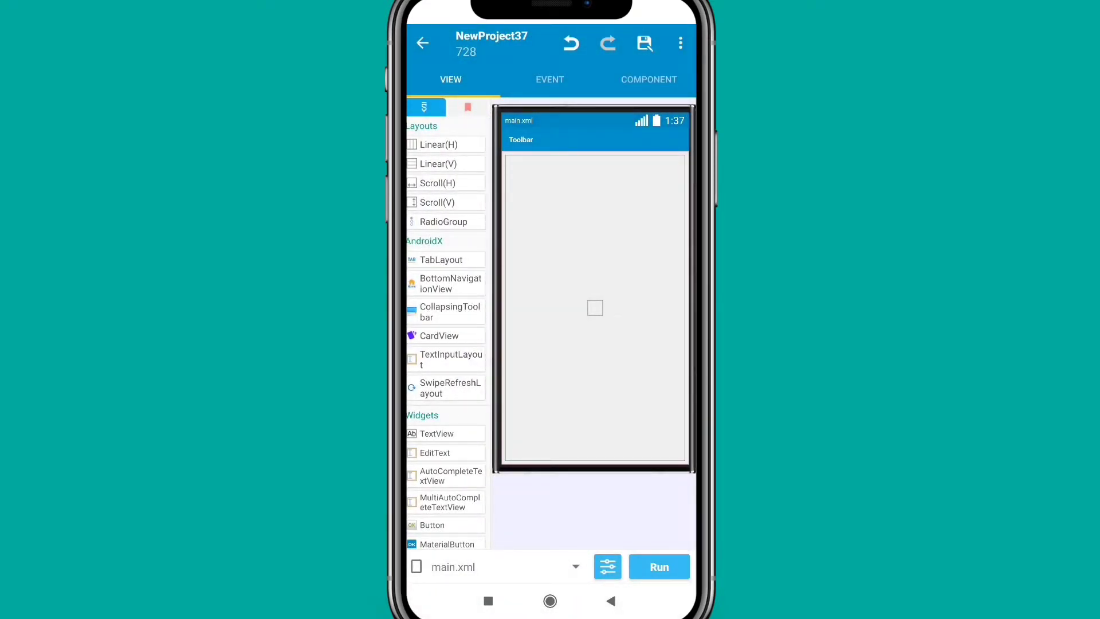
Attach a setAdmobAppId block with its app id text under On activity create
left_click(550, 79)
left_click(576, 128)
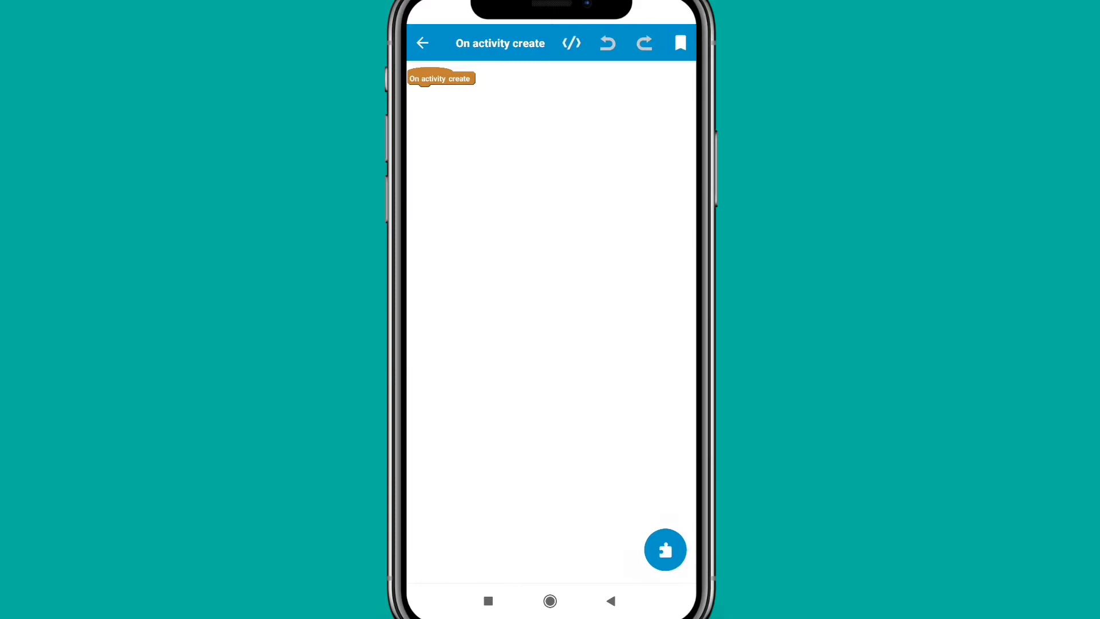
left_click(664, 515)
left_click(631, 523)
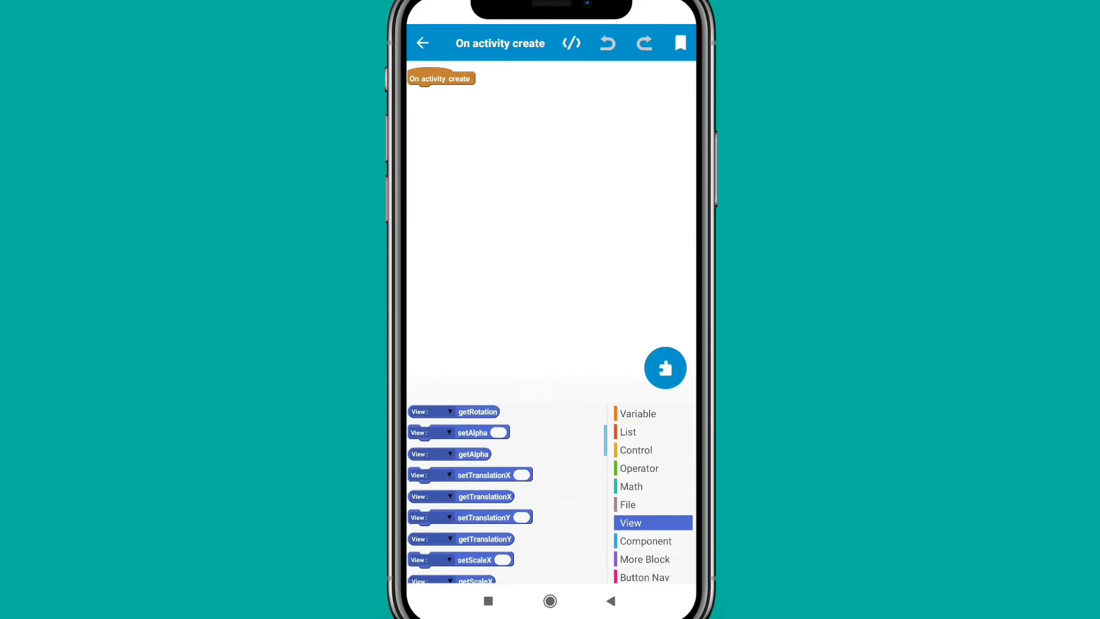
scroll(507, 490, "down", 8)
scroll(507, 490, "down", 2)
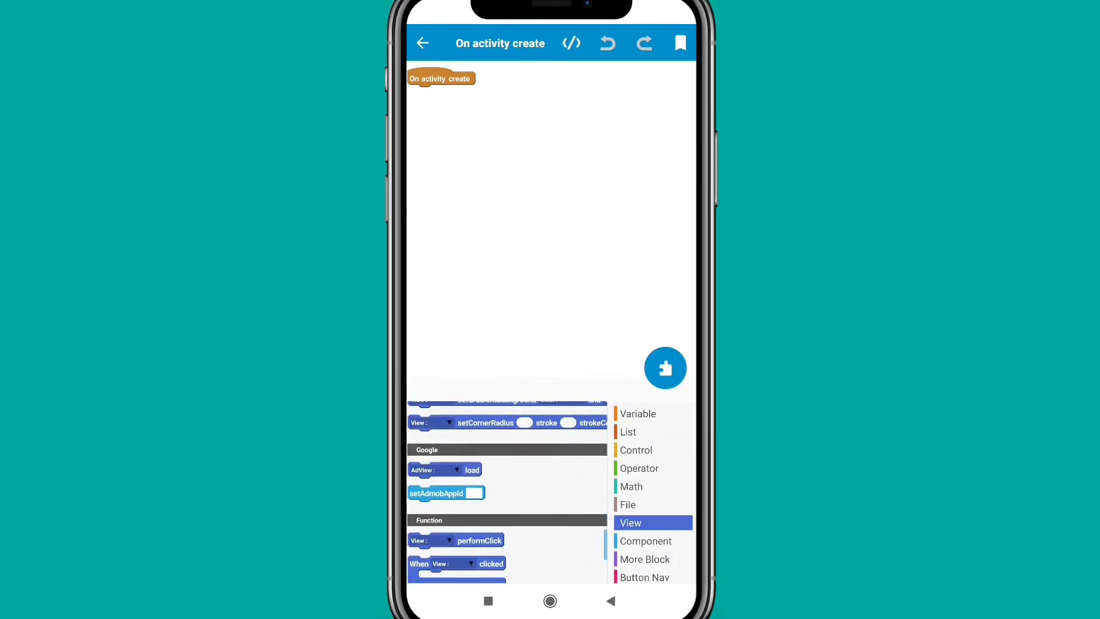
left_click_drag(437, 493, 490, 244)
left_click(520, 243)
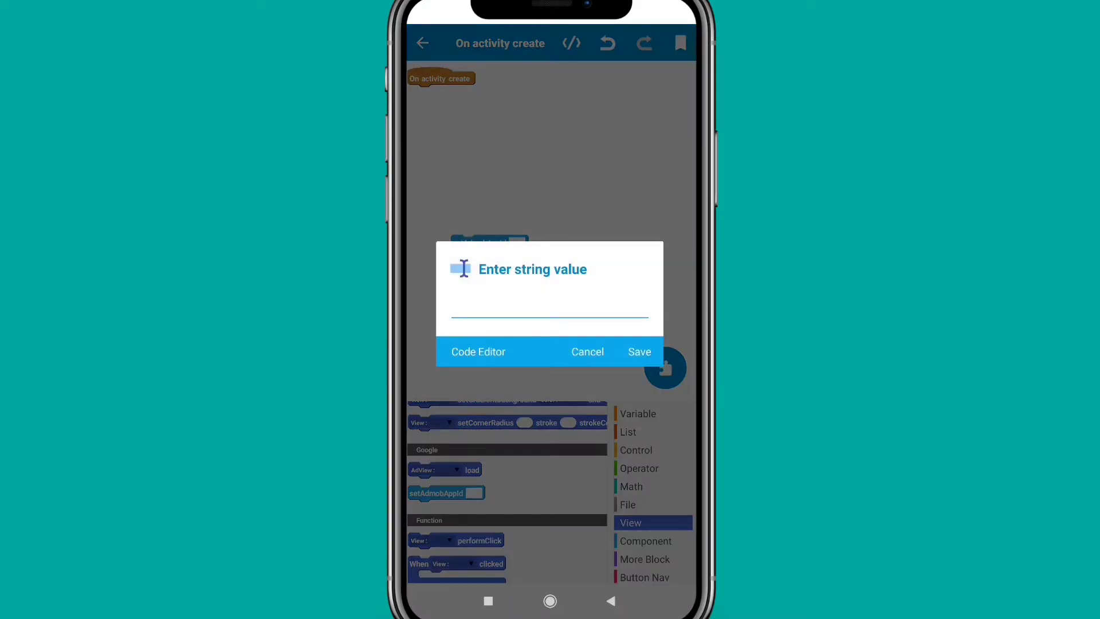
type("set a")
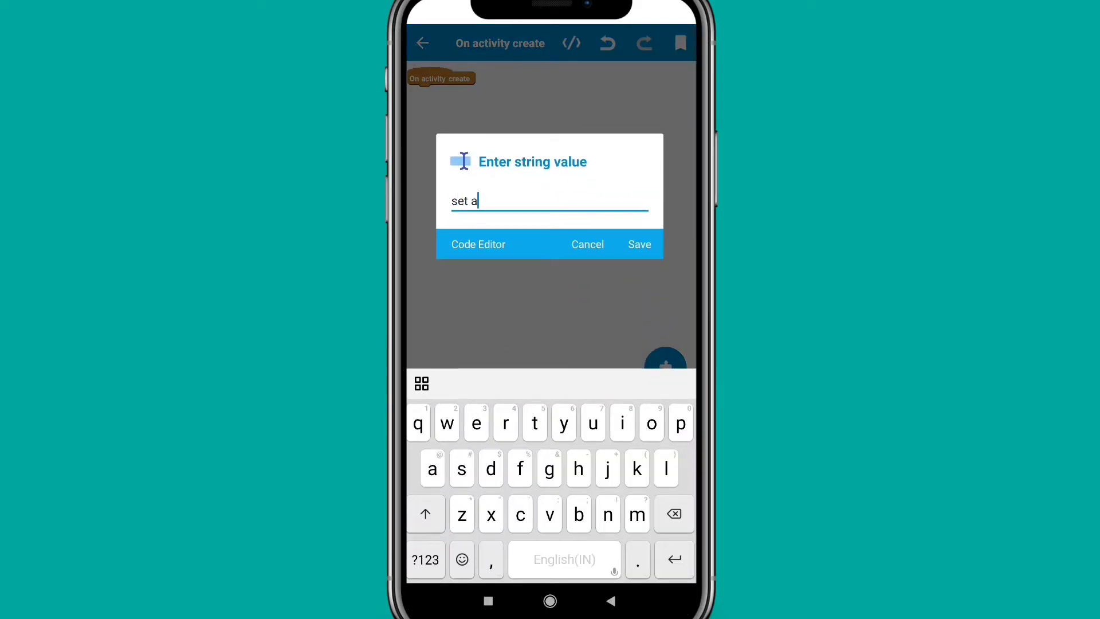
type("dmob app")
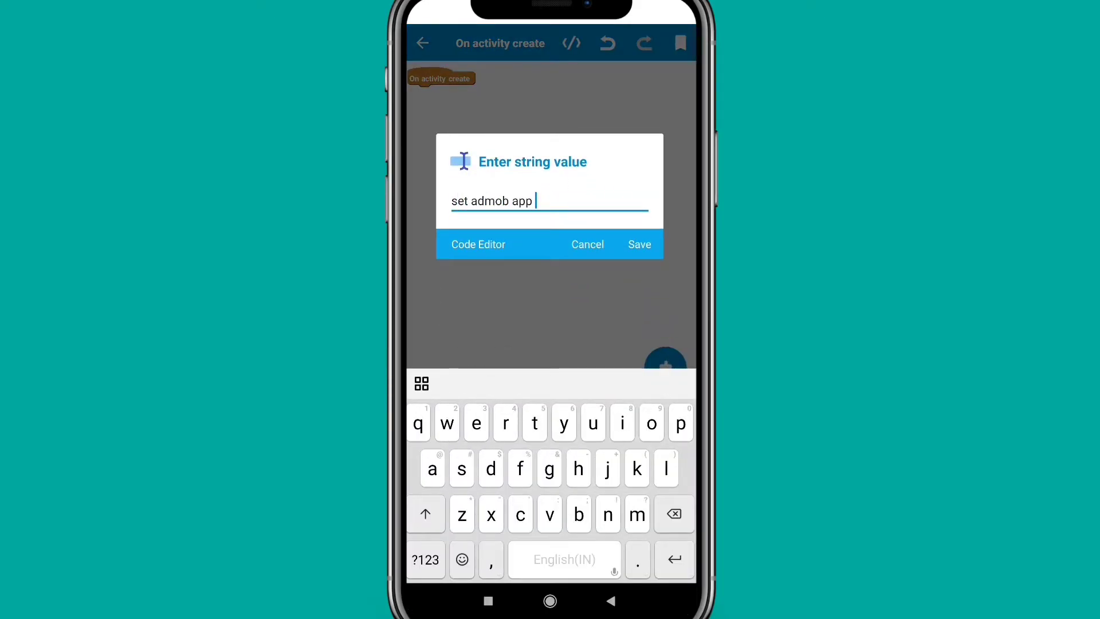
type(" id")
left_click(640, 244)
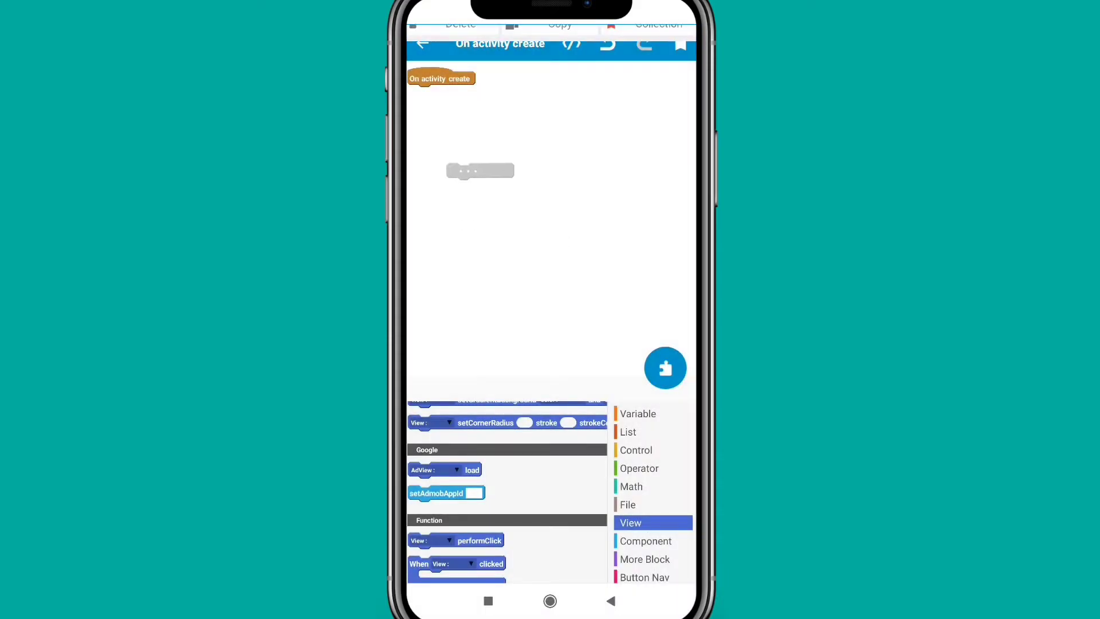
left_click_drag(481, 244, 447, 94)
scroll(652, 490, "down", 8)
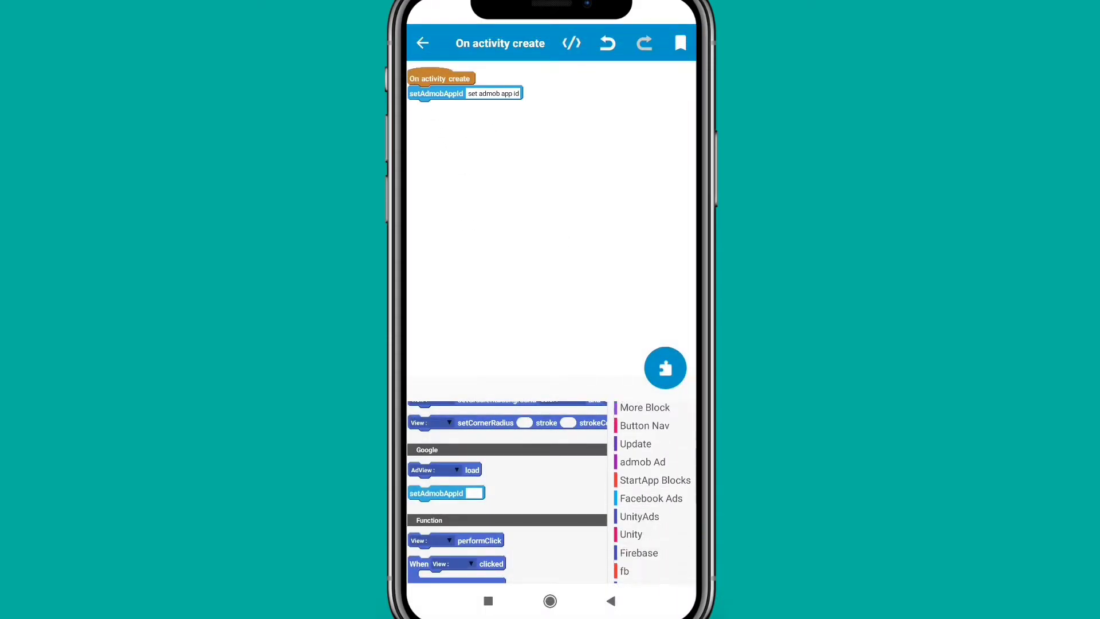
Attach a Create NativeAd block using MainActivity and Admob_Native_Layout below setAdmobAppId
left_click(651, 570)
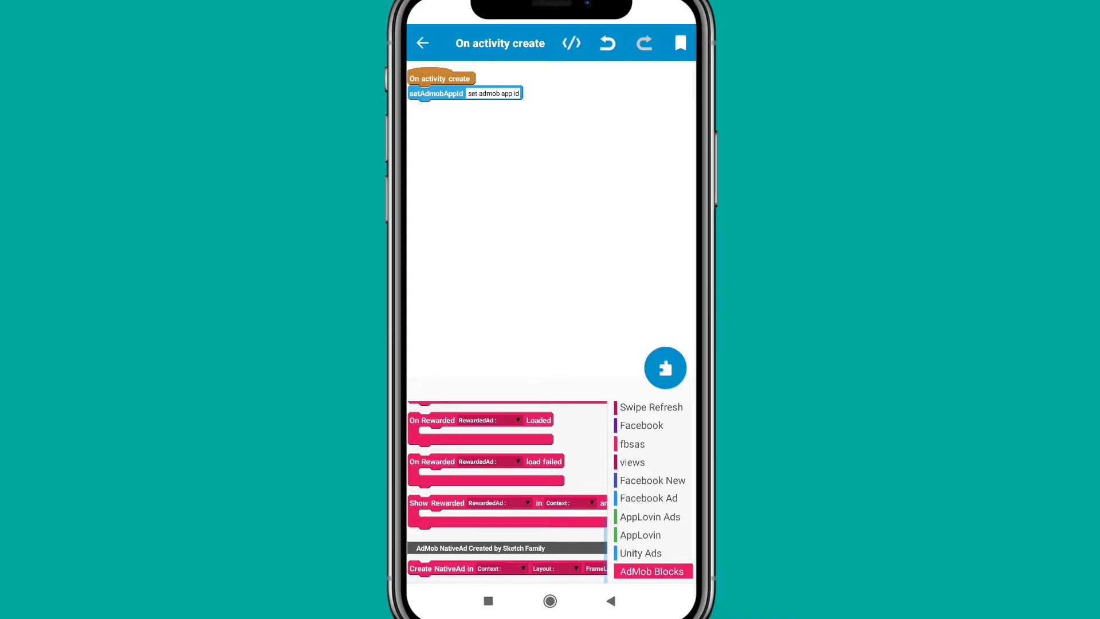
left_click_drag(443, 568, 464, 246)
left_click(524, 247)
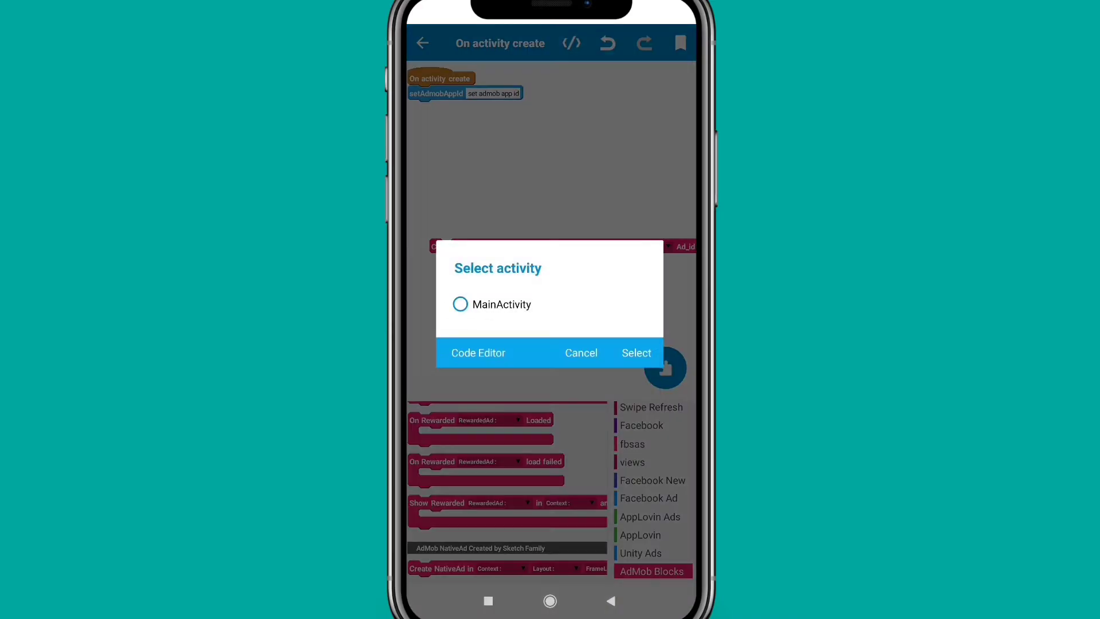
left_click(636, 352)
left_click(641, 247)
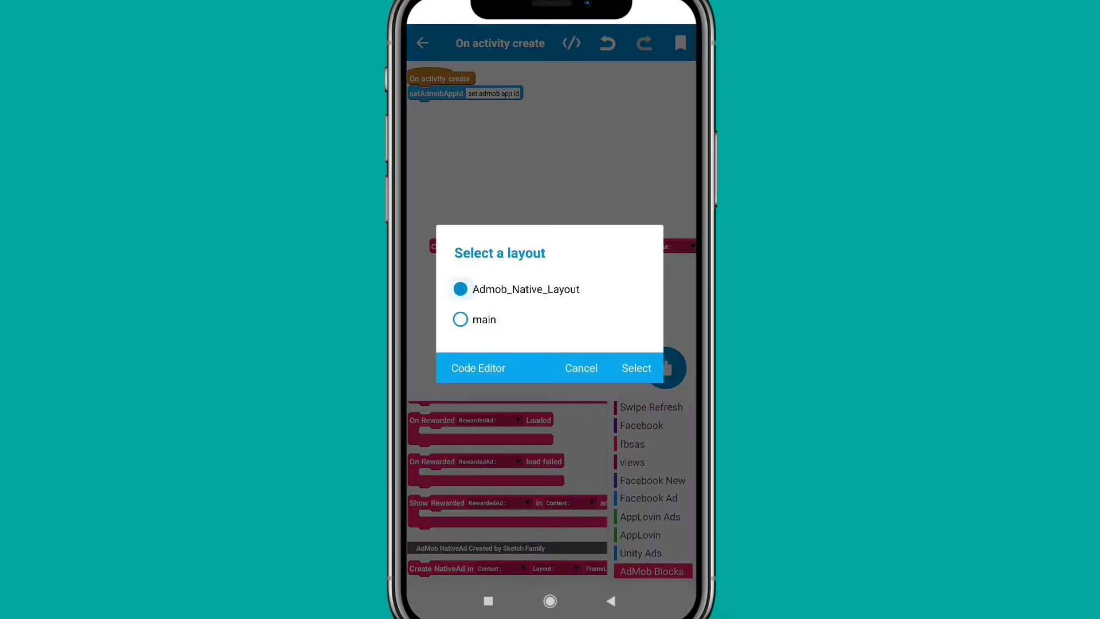
left_click(637, 368)
left_click_drag(602, 172, 482, 172)
left_click(675, 245)
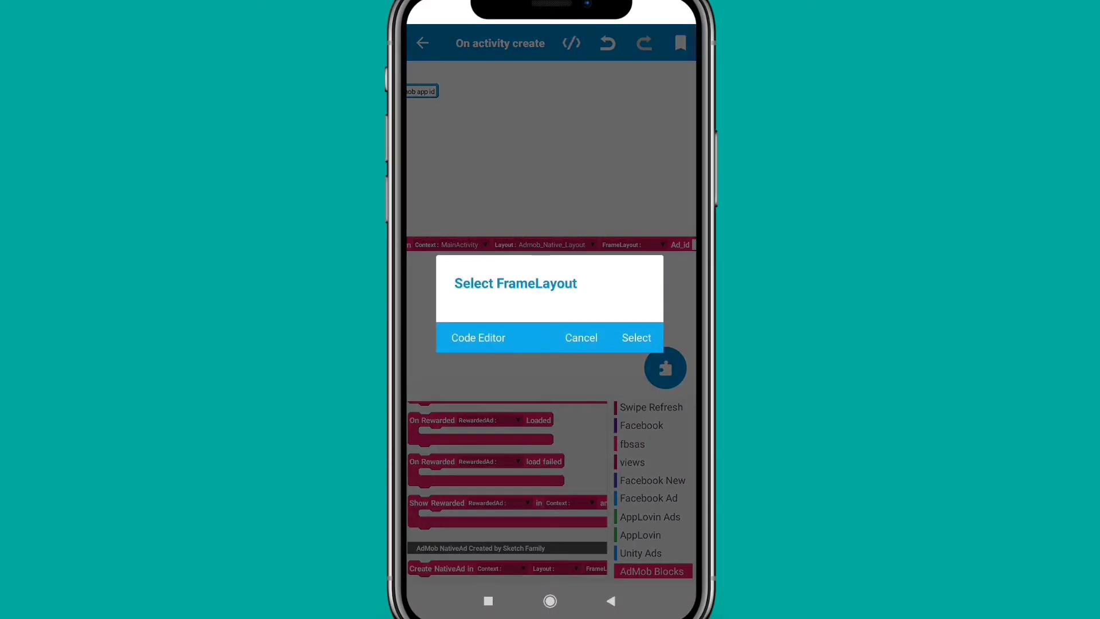
left_click(581, 337)
left_click_drag(447, 245, 438, 116)
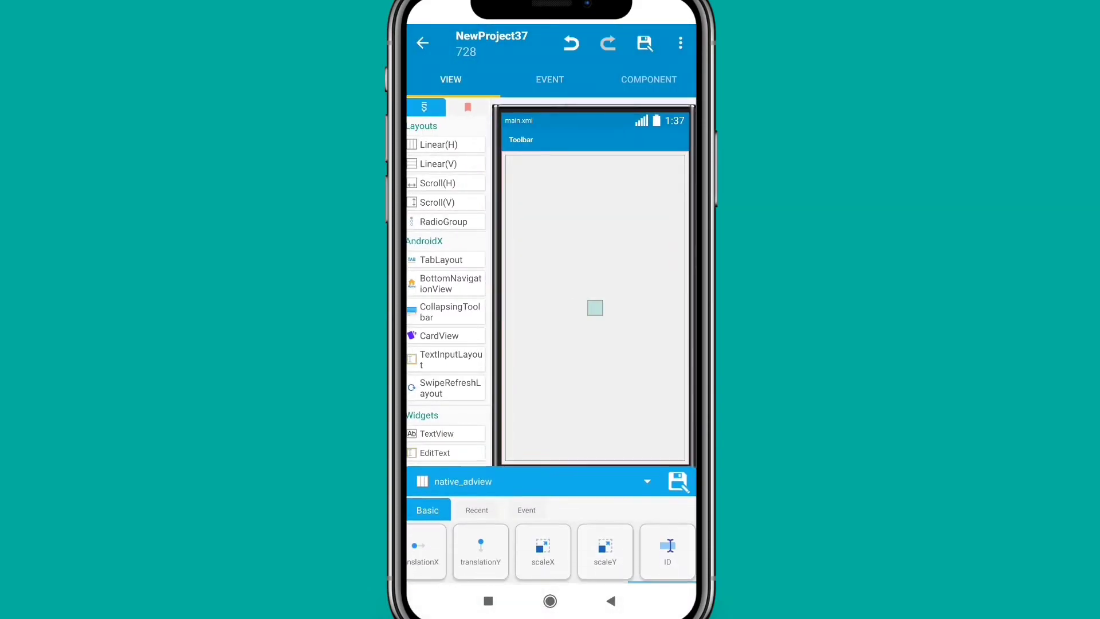
Copy the native_adview ID from the view's properties
left_click(668, 550)
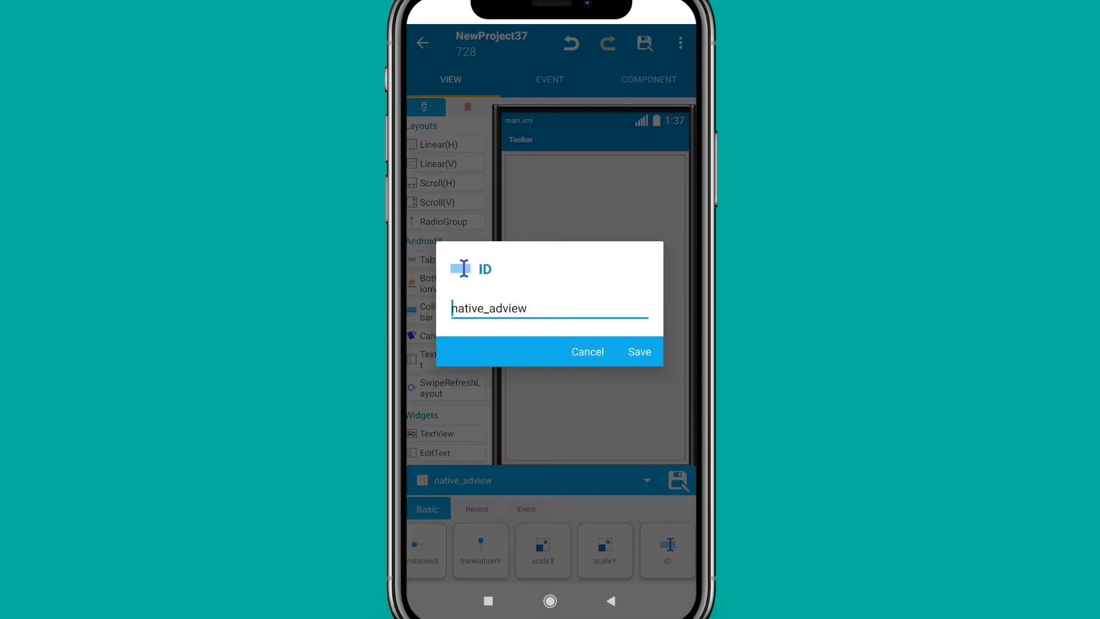
left_click(490, 307)
left_click(486, 361)
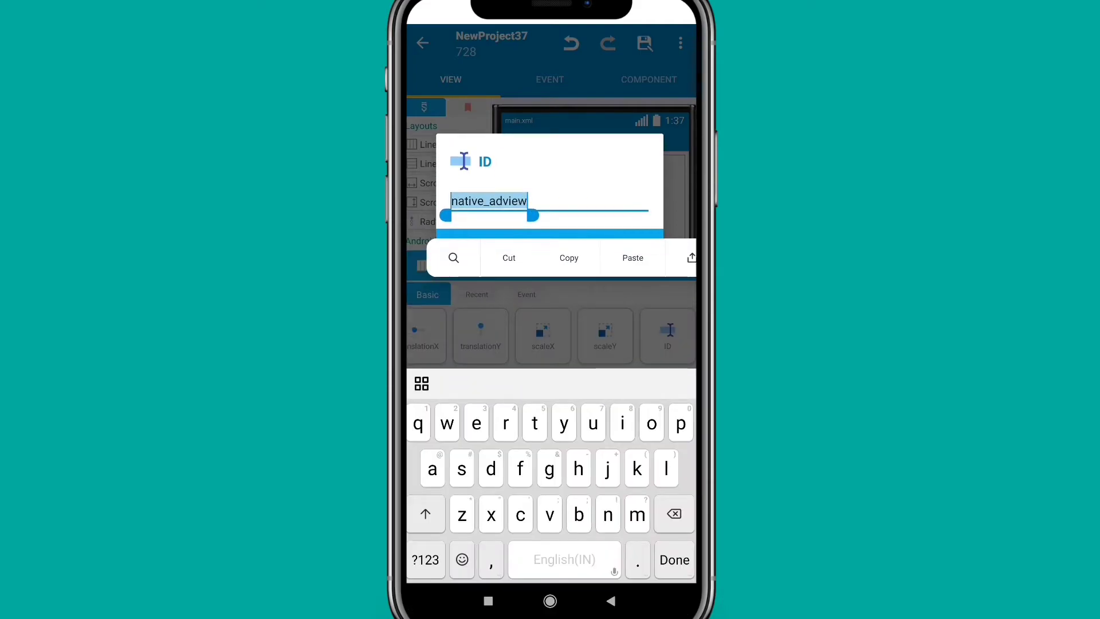
left_click(550, 200)
left_click(639, 244)
left_click(551, 172)
Paste native_adview as the FrameLayout of the onCreate NativeAd block and save
left_click(550, 79)
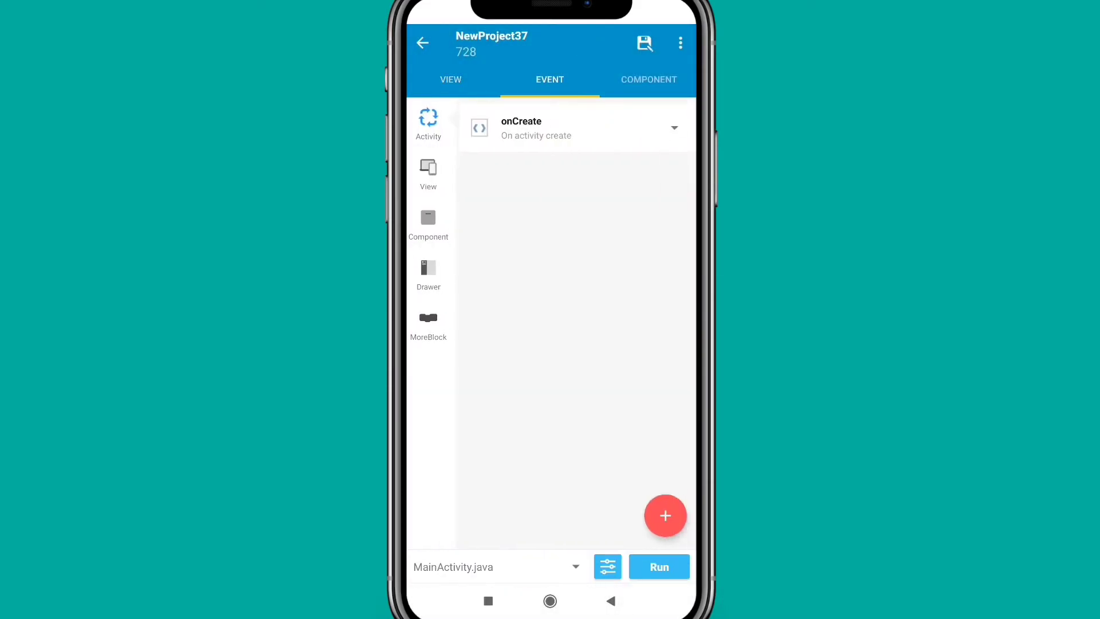
left_click(576, 128)
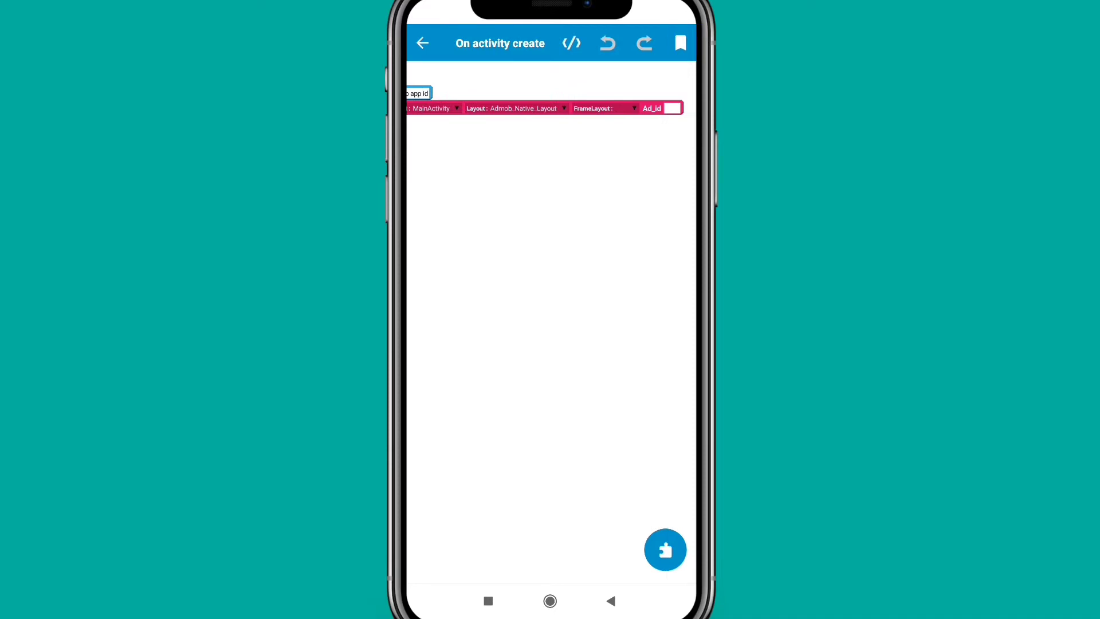
left_click(602, 109)
left_click(478, 337)
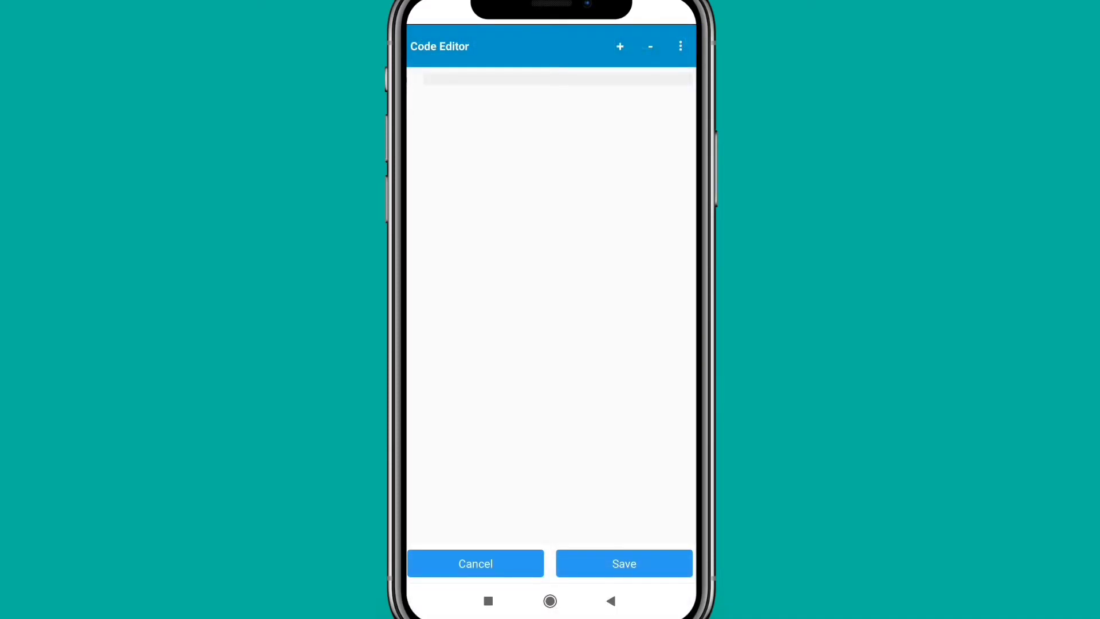
left_click(431, 79)
left_click(424, 134)
left_click(624, 562)
Enter 'paste native advanced adunit id' as the Ad_id, fix its typos, and save
left_click_drag(603, 108, 550, 108)
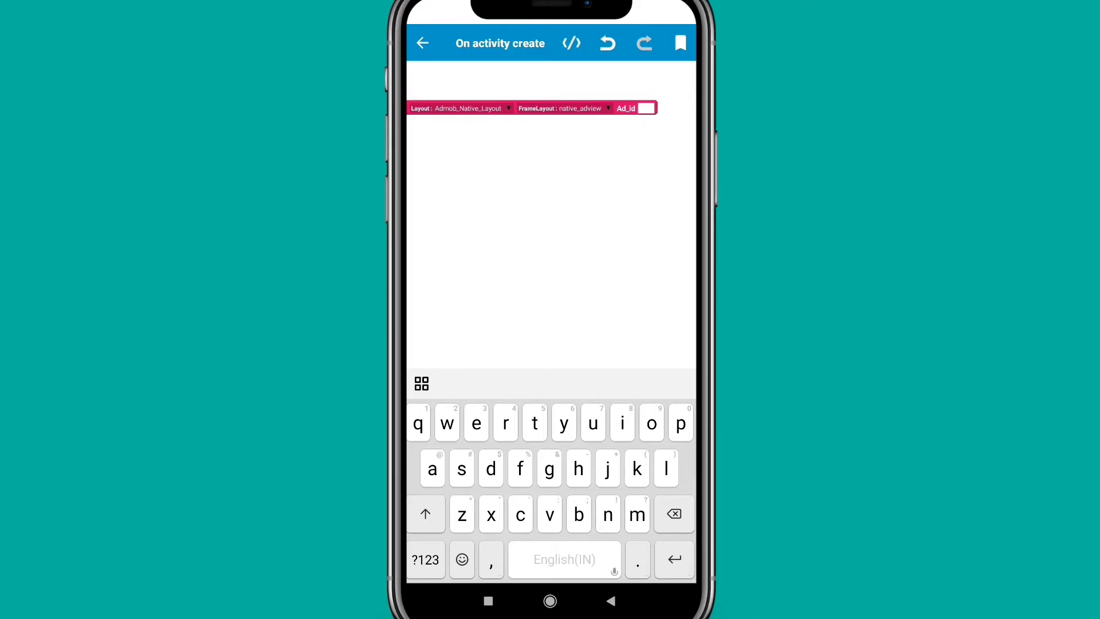
left_click(645, 109)
type("pa")
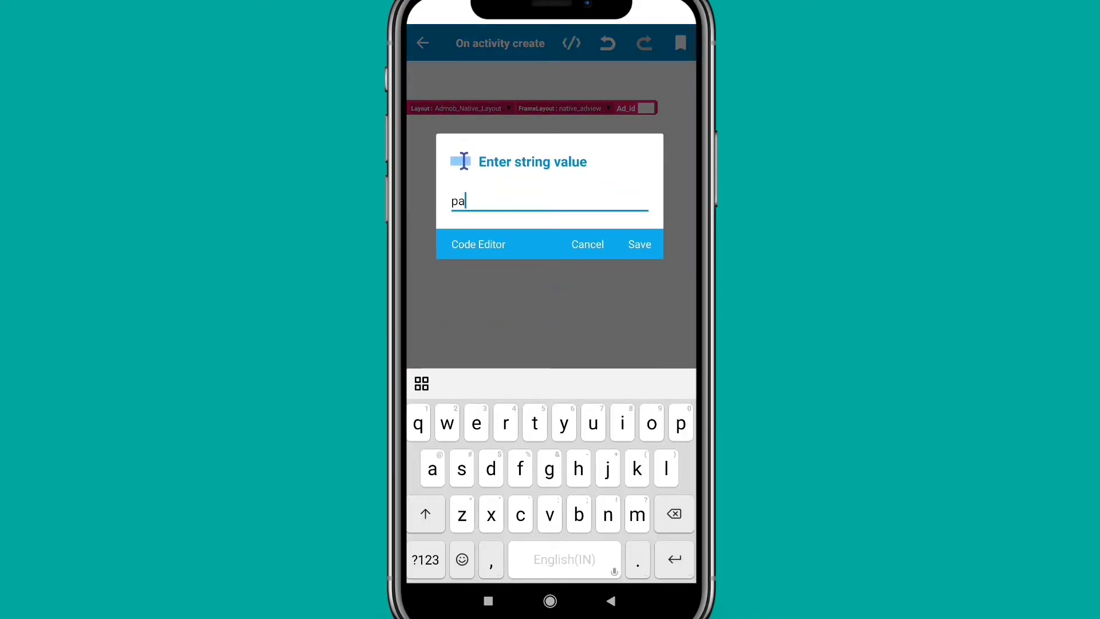
type("ste nat")
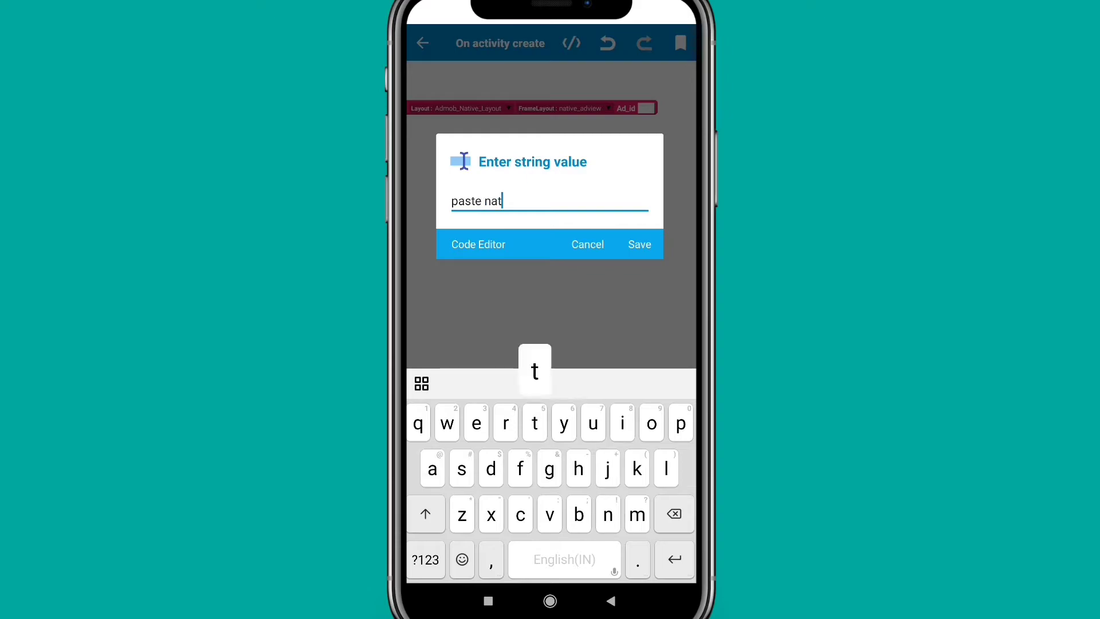
type("ive ad")
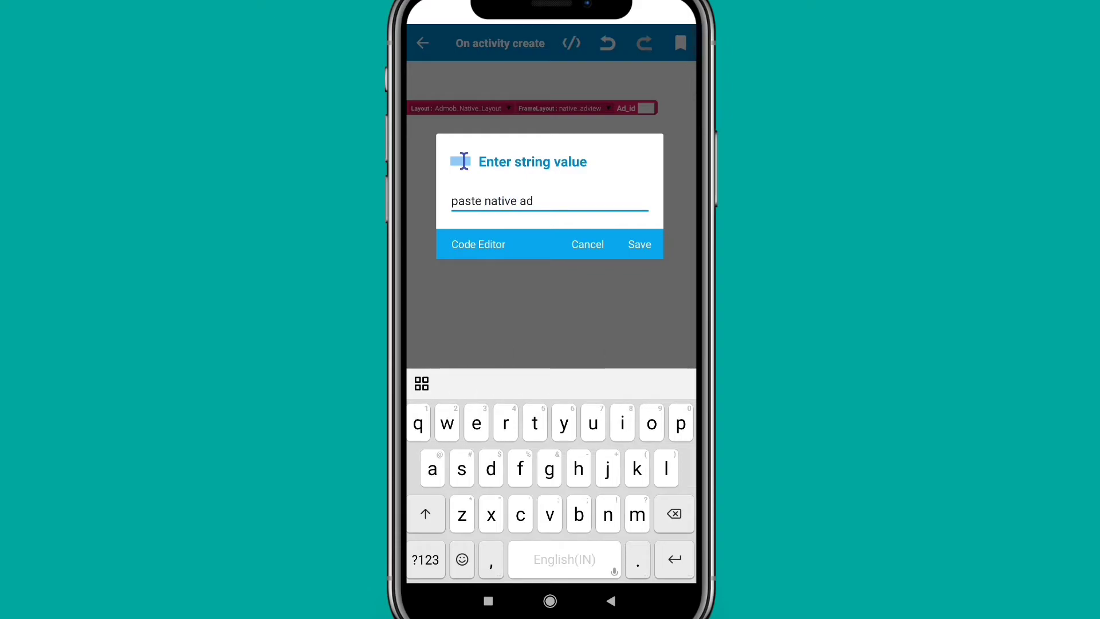
type("vanved ad")
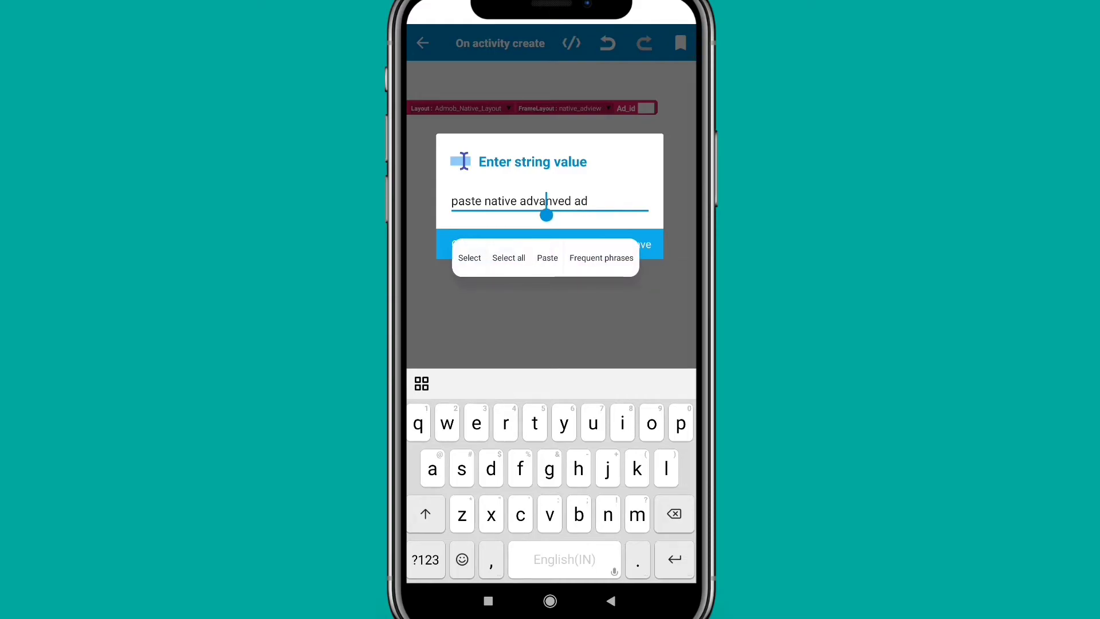
left_click(559, 201)
key("BackSpace")
type("x")
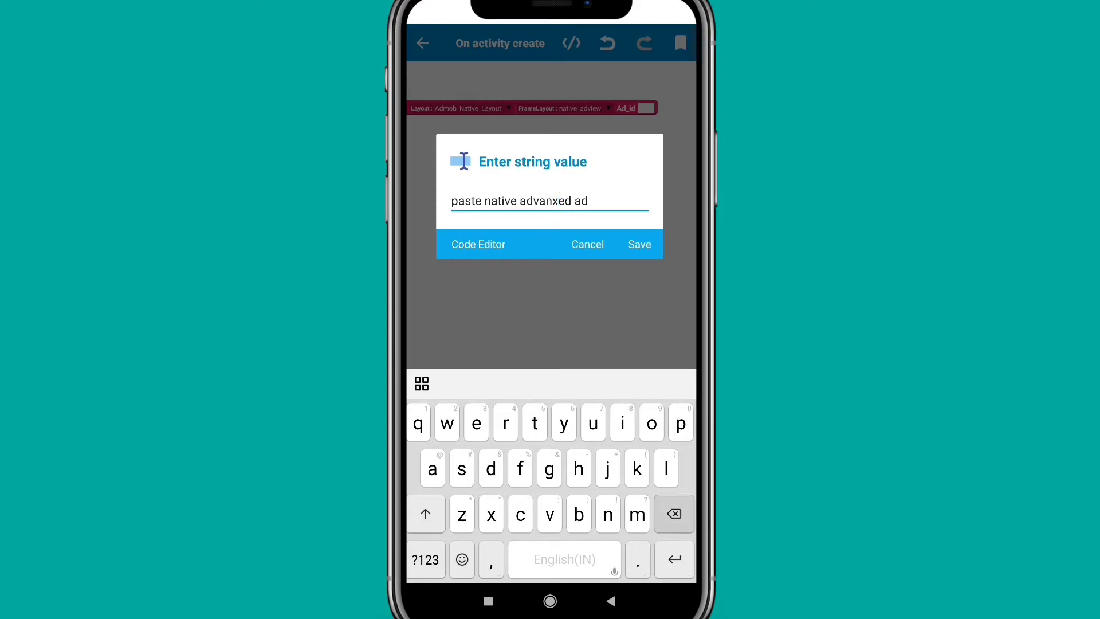
key("BackSpace")
type("c")
left_click(588, 201)
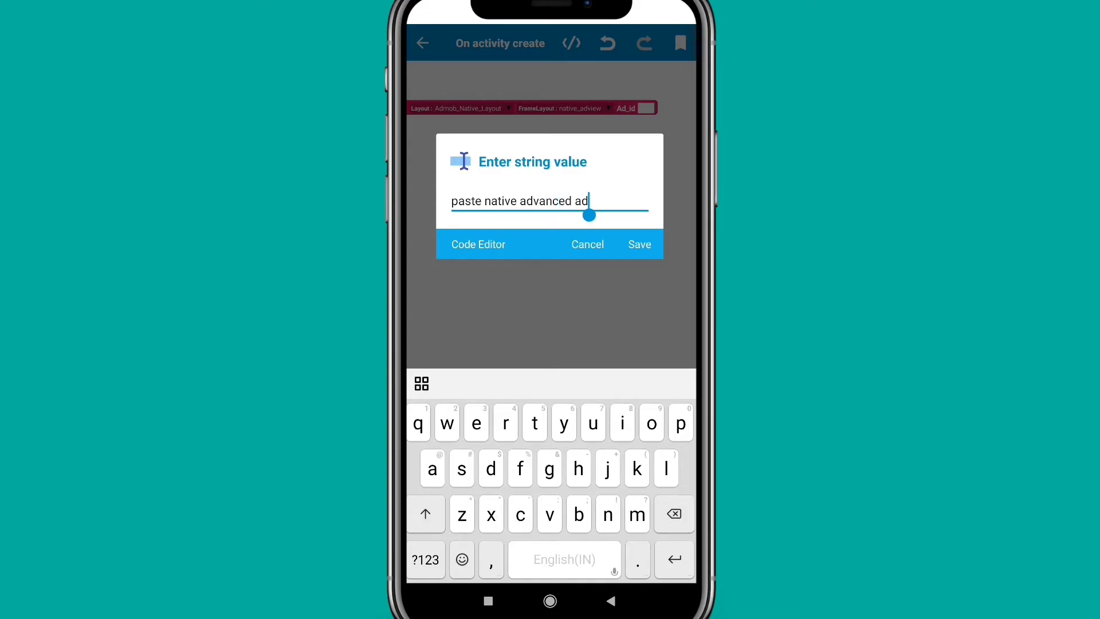
type("unit if")
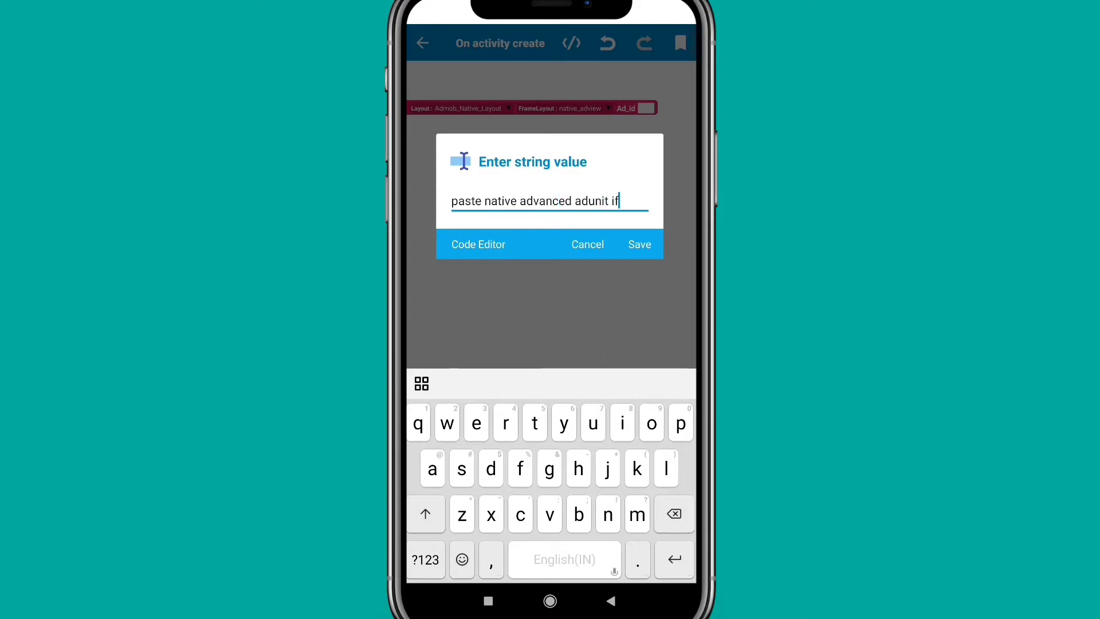
left_click(640, 244)
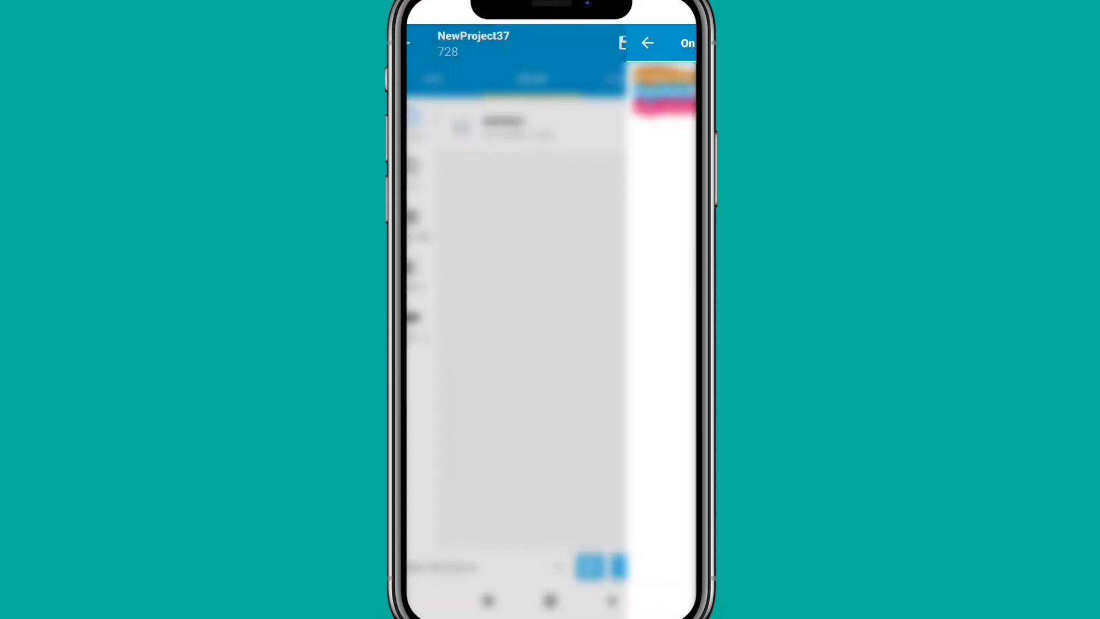
Add the Activity: Import event, open its blocks, then switch to Project Store
left_click(665, 516)
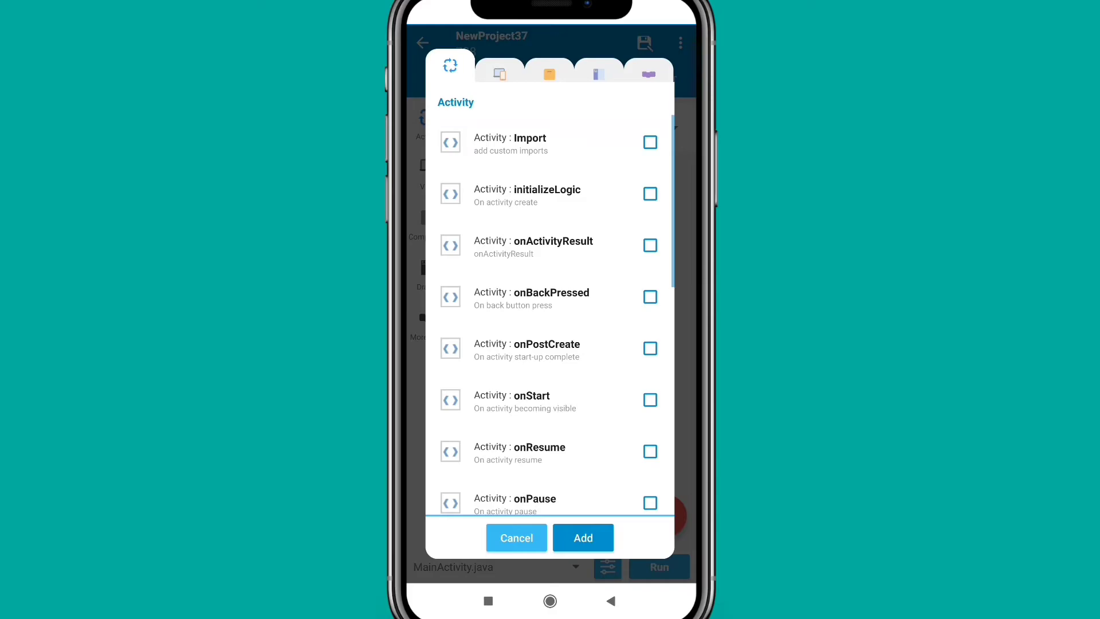
left_click(648, 138)
left_click(583, 537)
left_click(568, 179)
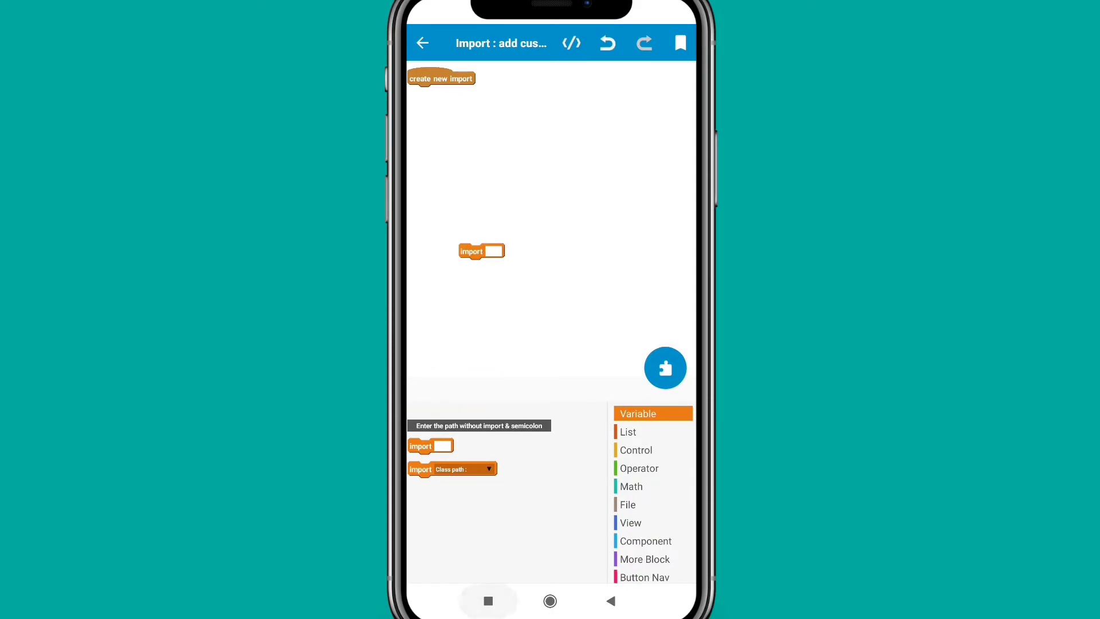
left_click(487, 601)
left_click(628, 327)
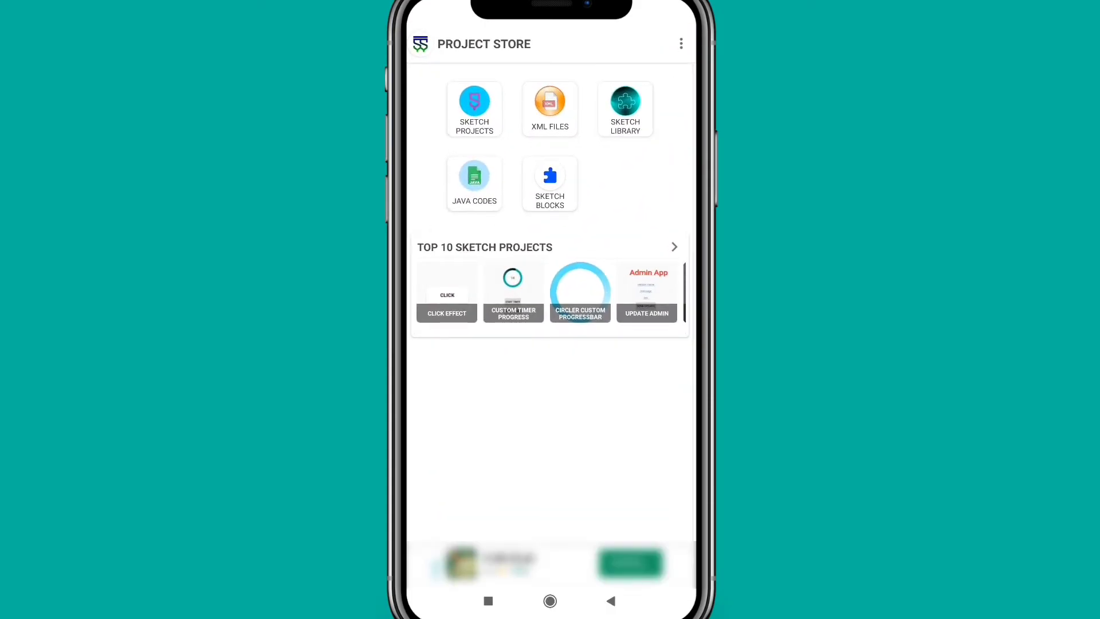
Copy the AdListener import line from the Sketch Blocks ADMOB_BLOCKS.JSON page
left_click(550, 185)
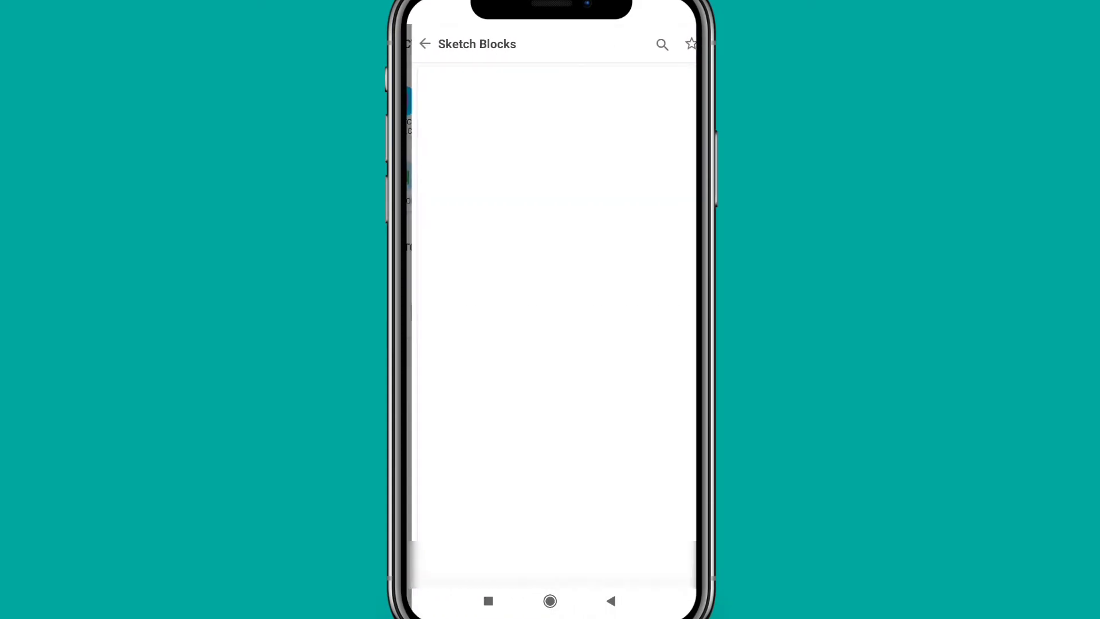
left_click(551, 547)
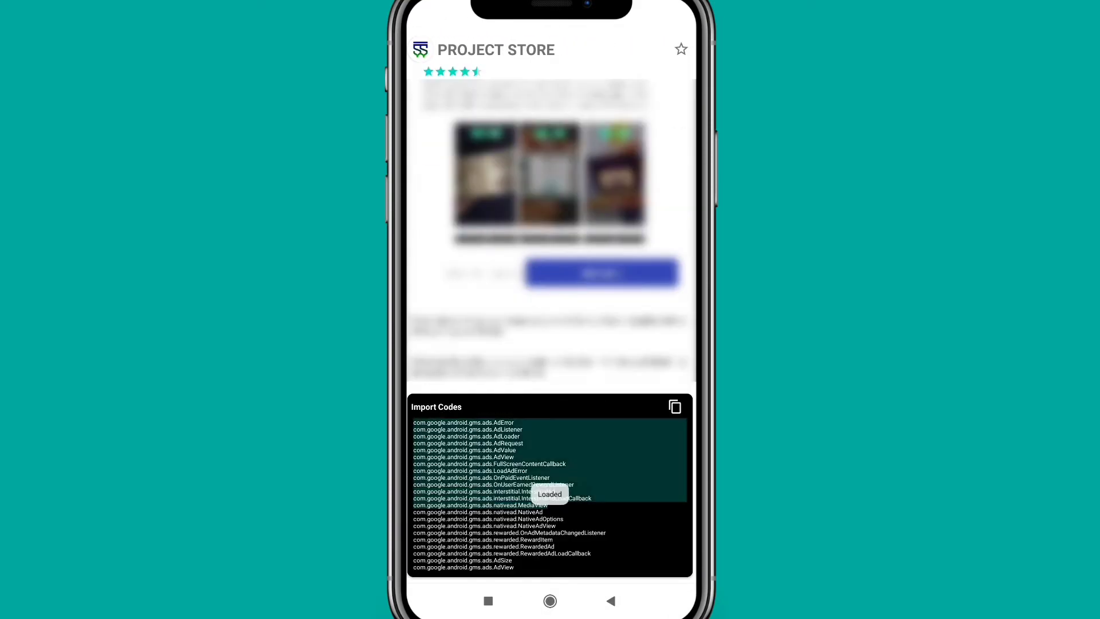
left_click(550, 477)
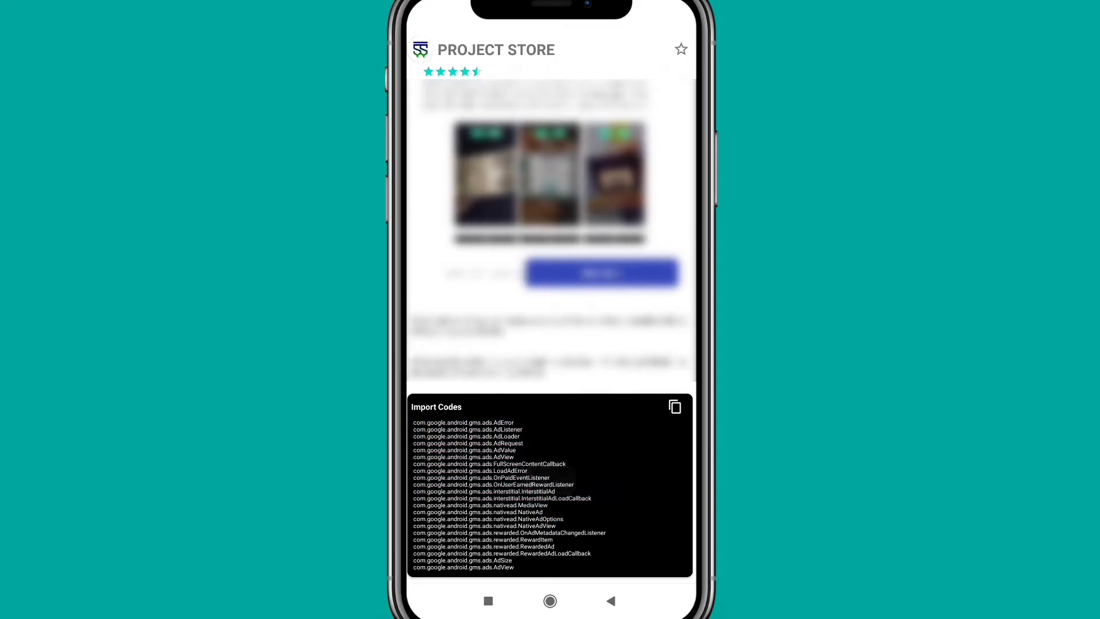
double_click(469, 429)
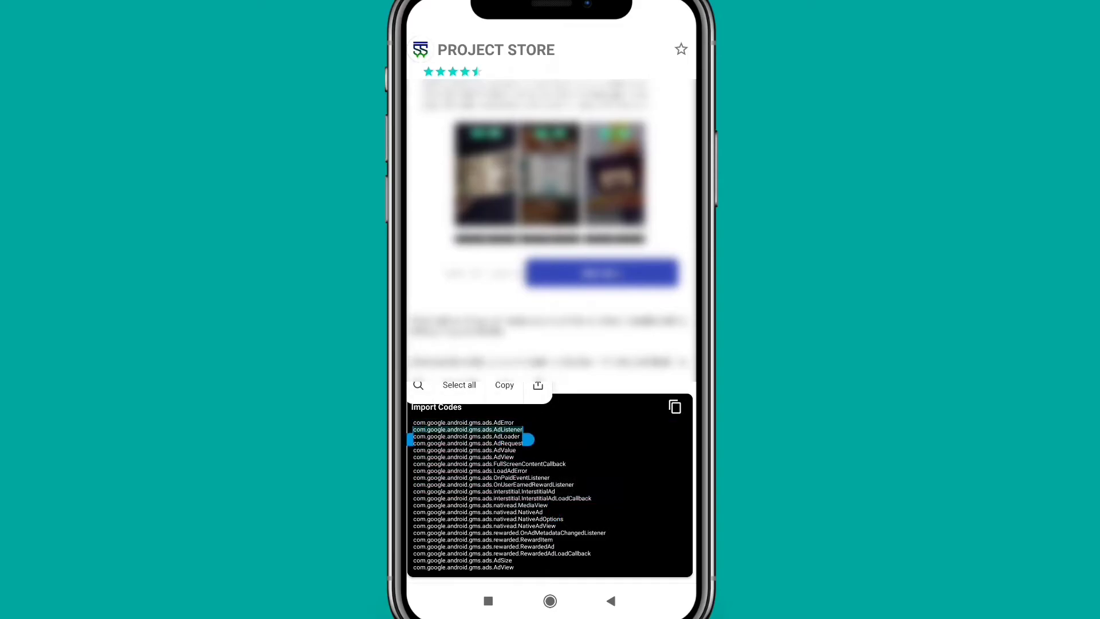
left_click(505, 384)
left_click(488, 601)
Paste the copied AdListener path into the empty import block
left_click(619, 327)
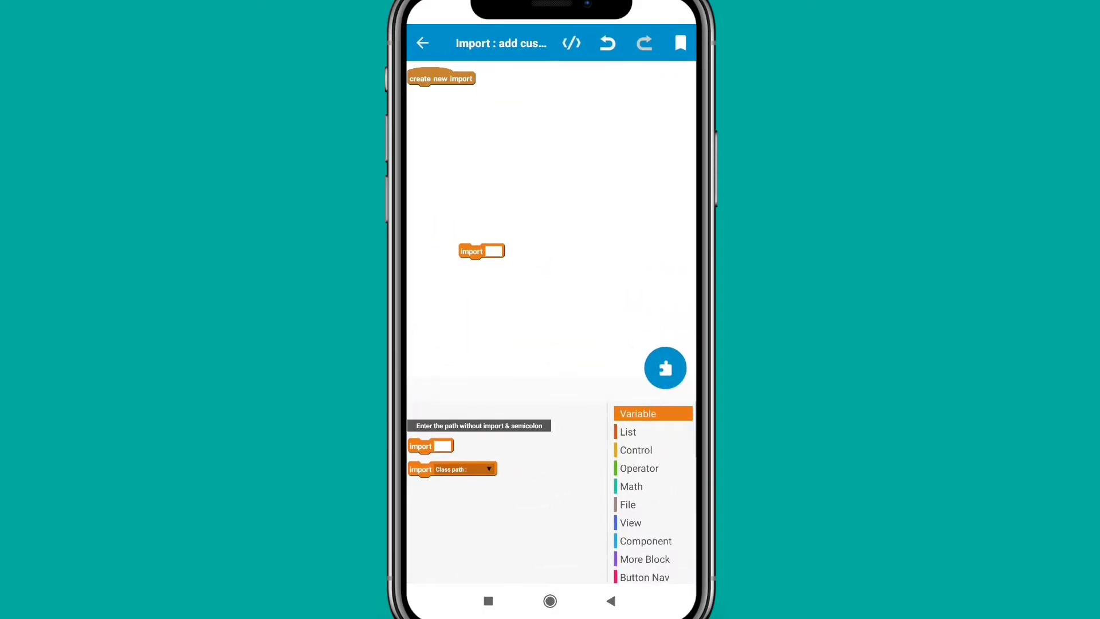
left_click(493, 251)
left_click(481, 306)
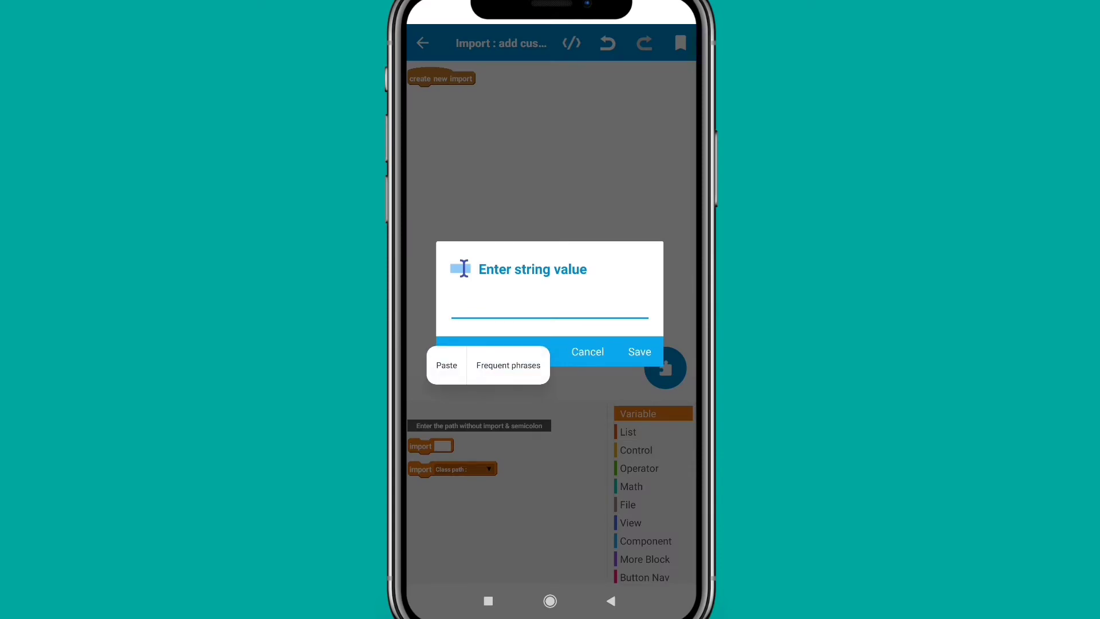
left_click(446, 365)
left_click(640, 352)
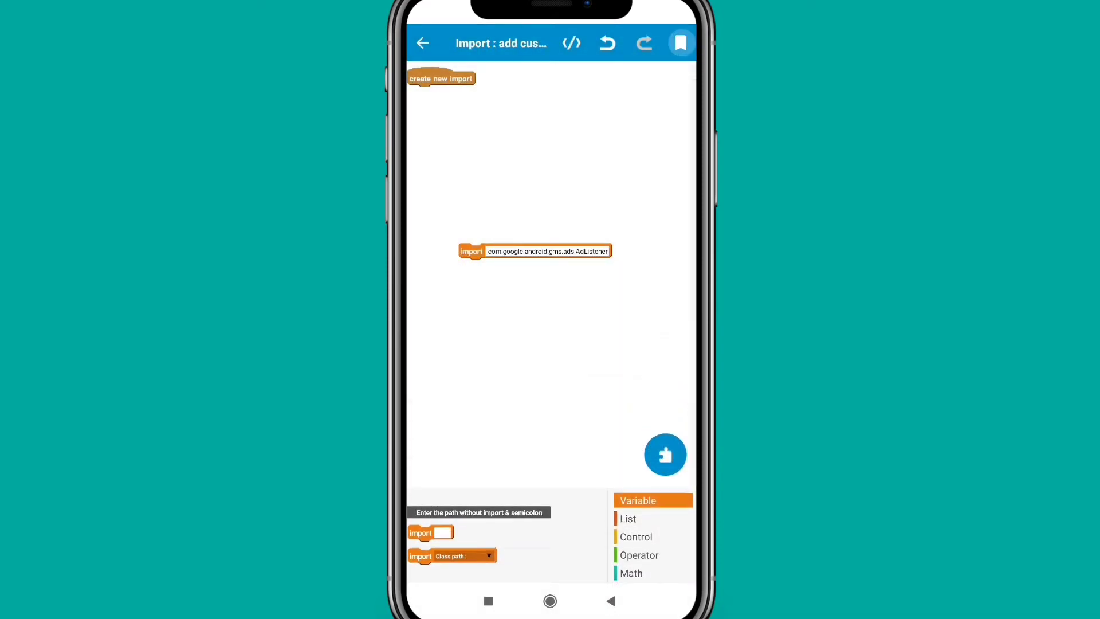
Attach the saved import block stack from My Block Collection under create new import
left_click(680, 43)
scroll(627, 344, "down", 5)
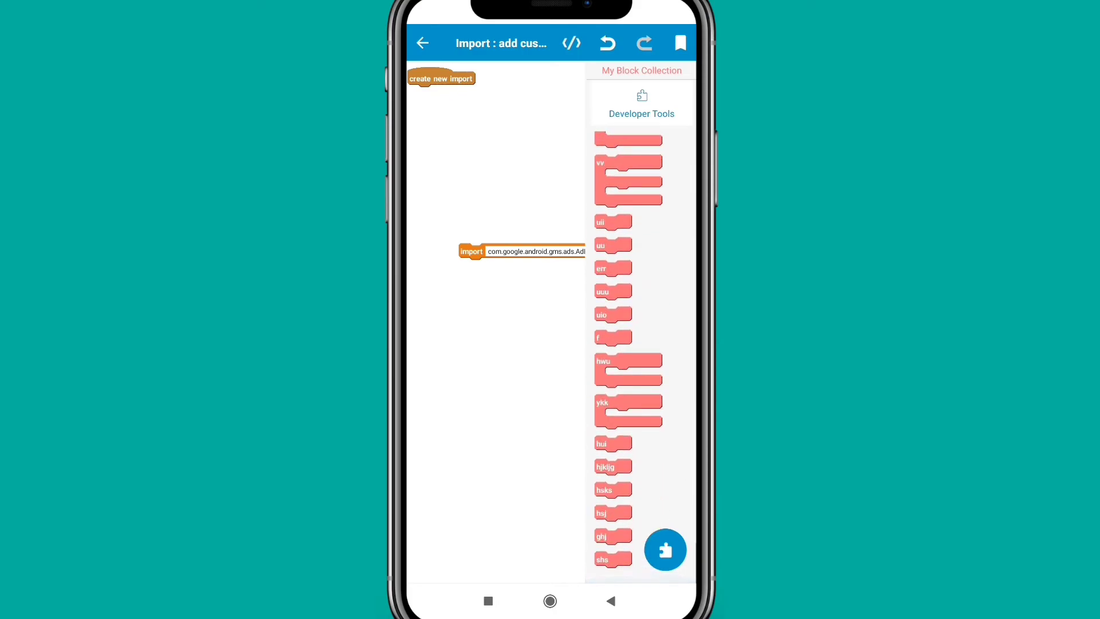
left_click_drag(629, 171, 585, 302)
left_click_drag(523, 152, 420, 94)
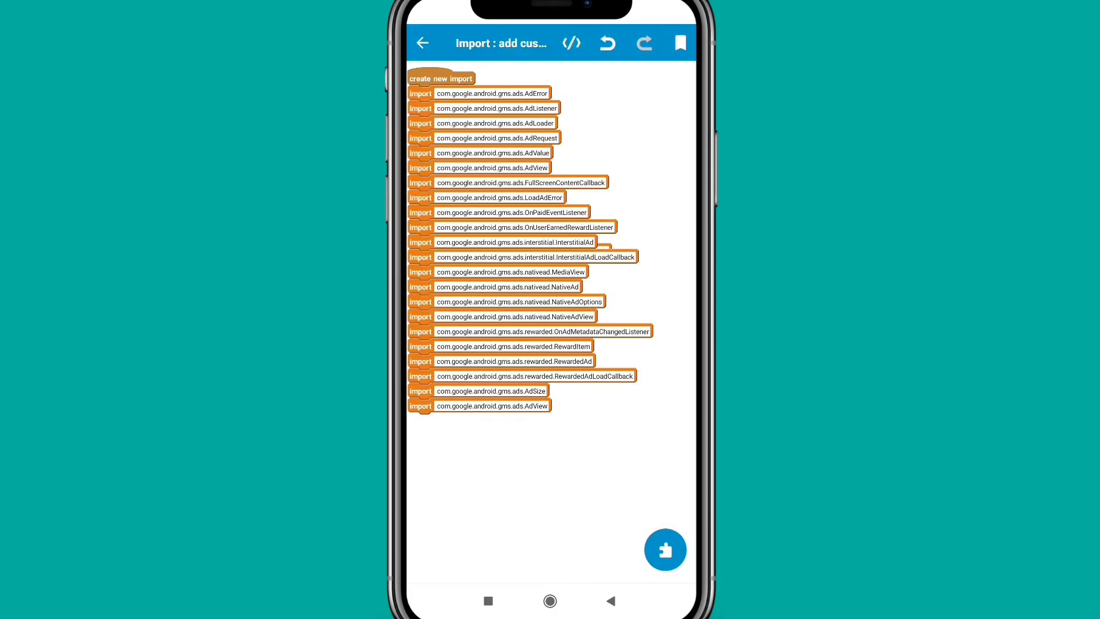
left_click(421, 43)
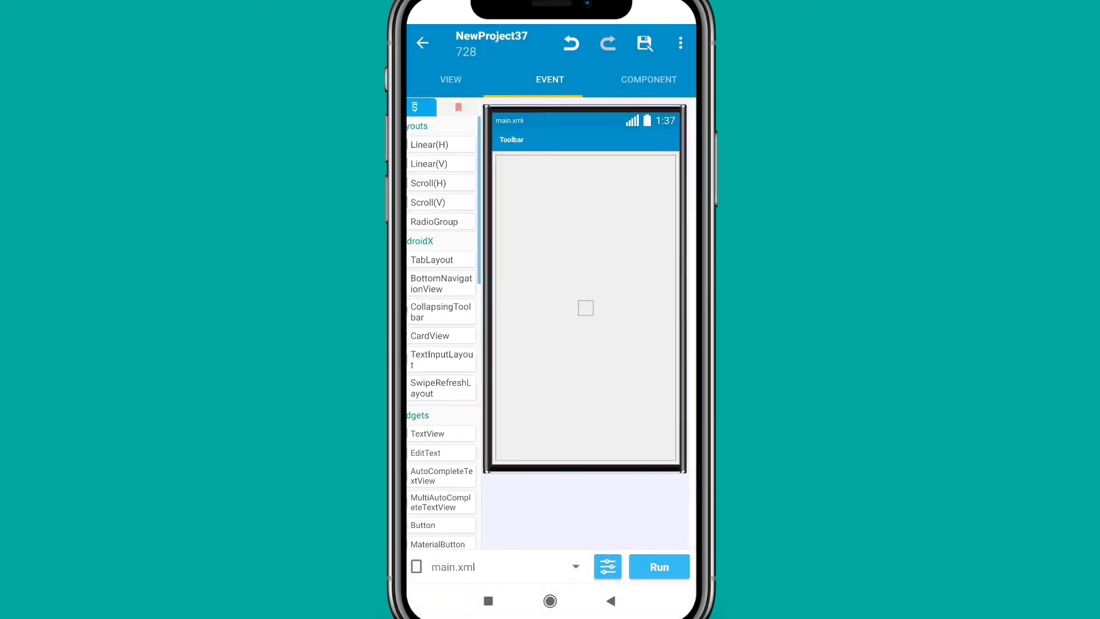
Save the project on exit, then start SIGN APK from Active Groups' Export/Sign options
left_click(422, 43)
left_click(633, 350)
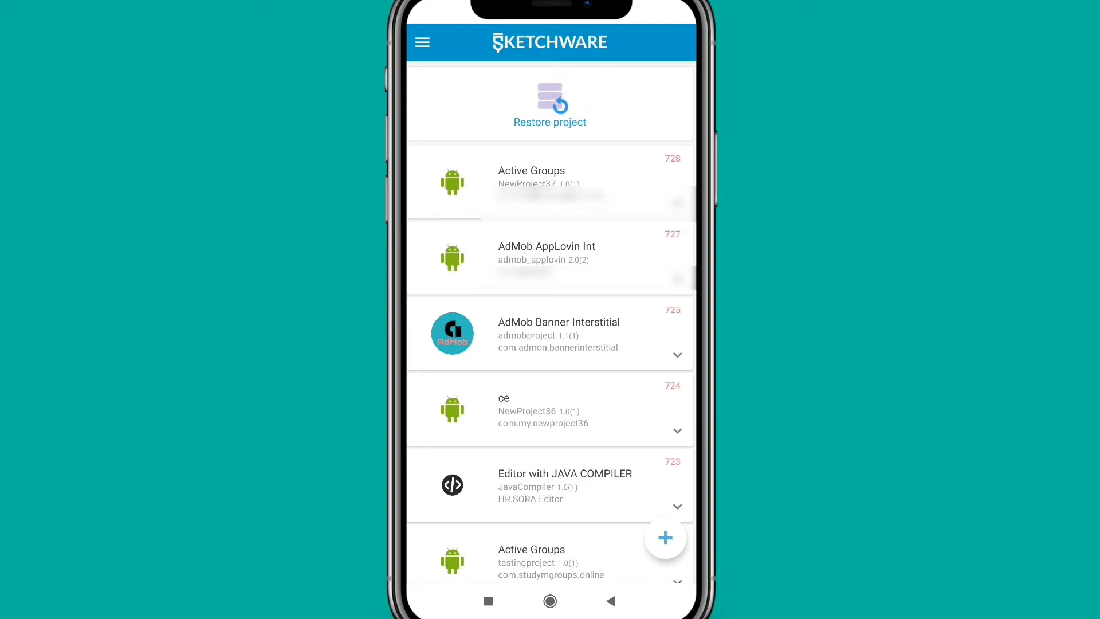
left_click(550, 181)
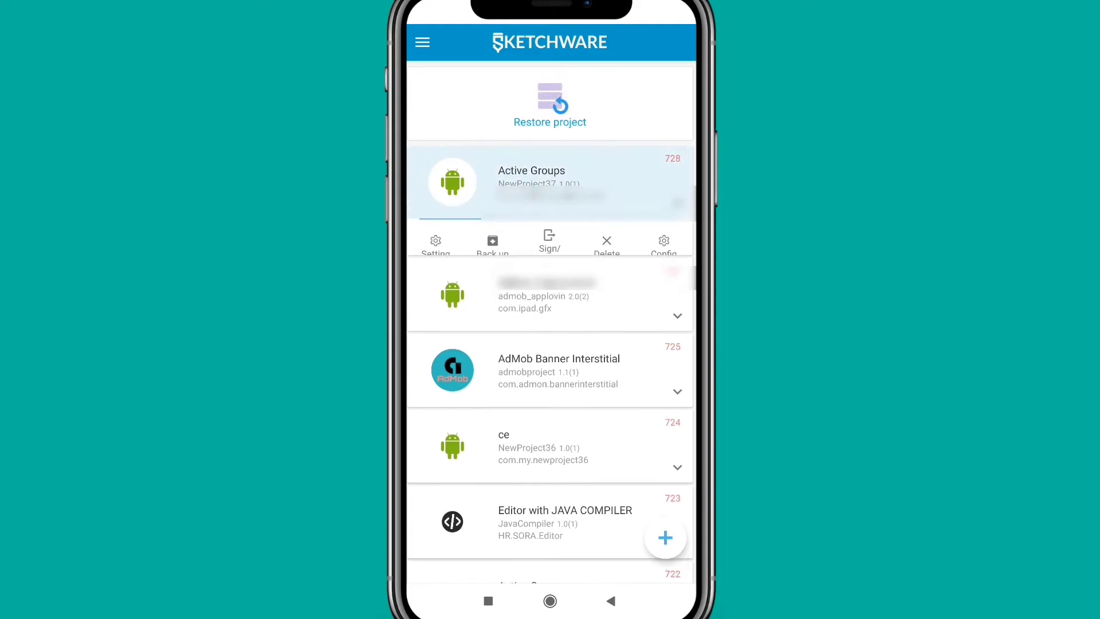
left_click(550, 234)
left_click(549, 121)
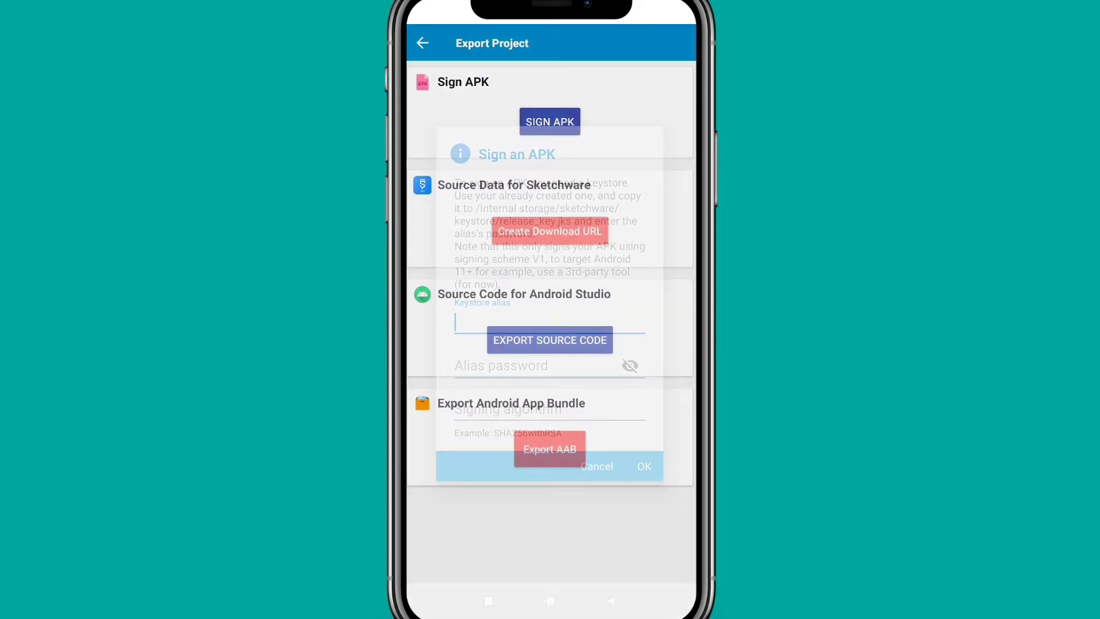